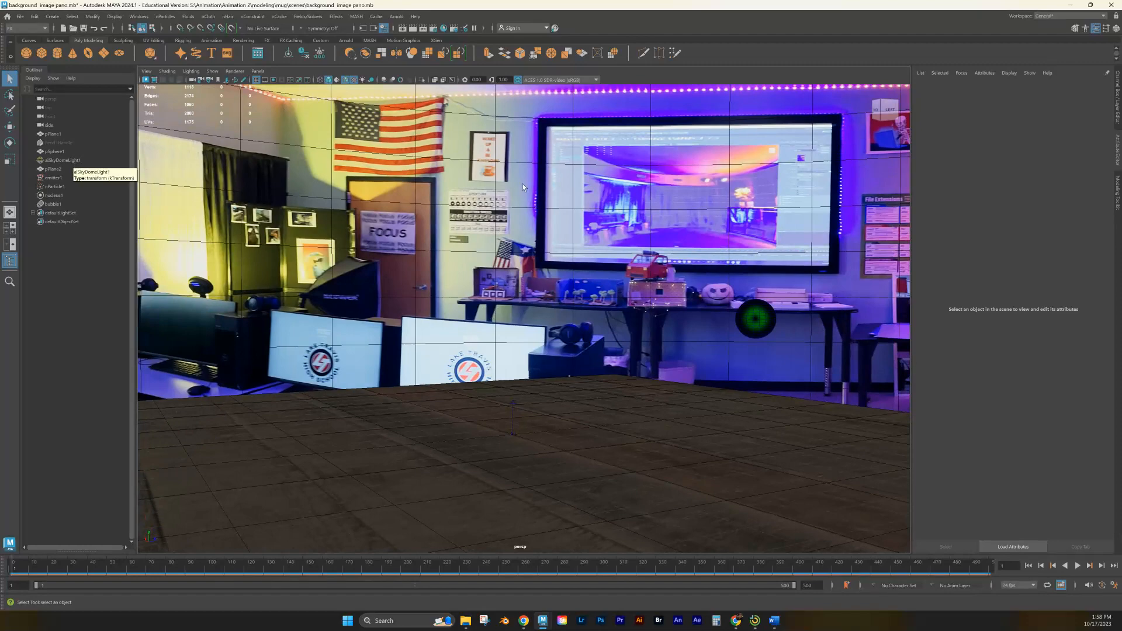
# - Examine the curved panoramic classroom backdrop and its placement around the table plane
pyautogui.press('a')
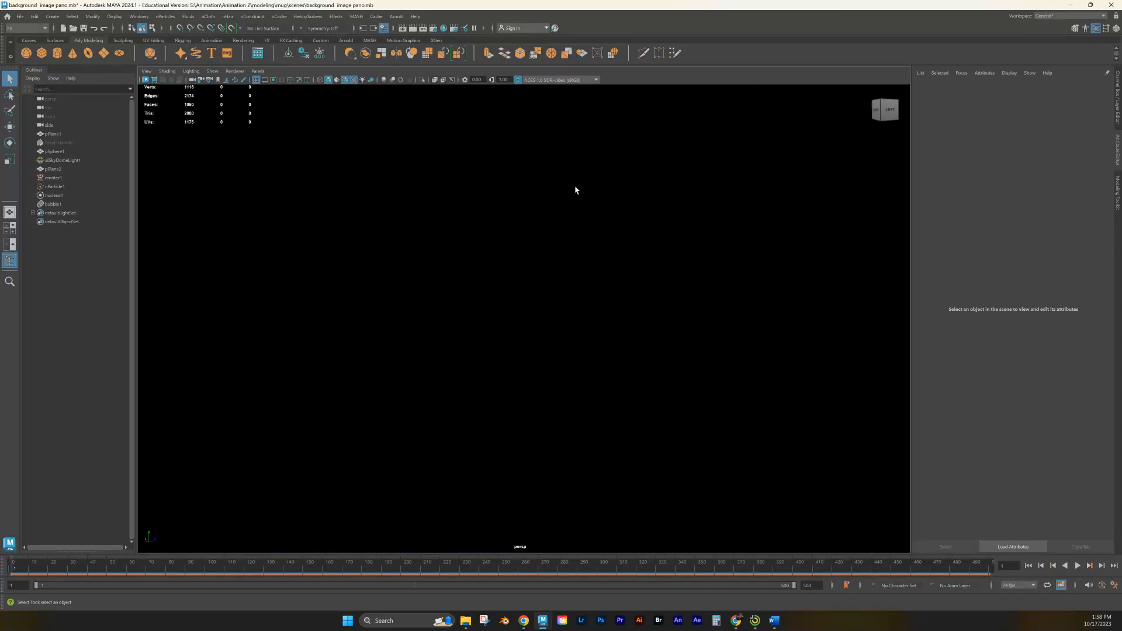
pyautogui.scroll(5, 576, 190)
pyautogui.keyDown('alt'); pyautogui.moveTo(576, 191); pyautogui.dragTo(559, 307); pyautogui.keyUp('alt')
pyautogui.scroll(-4, 547, 216)
pyautogui.scroll(3, 559, 295)
pyautogui.scroll(-5, 561, 289)
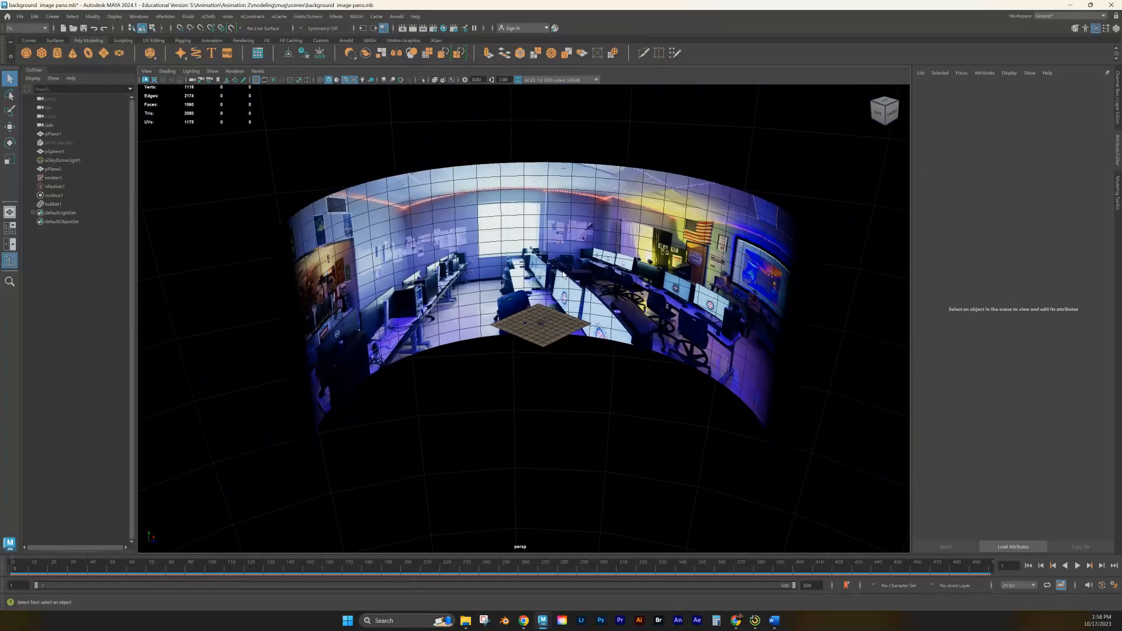
pyautogui.scroll(4, 563, 274)
pyautogui.keyDown('alt'); pyautogui.moveTo(590, 275); pyautogui.dragTo(598, 261); pyautogui.keyUp('alt')
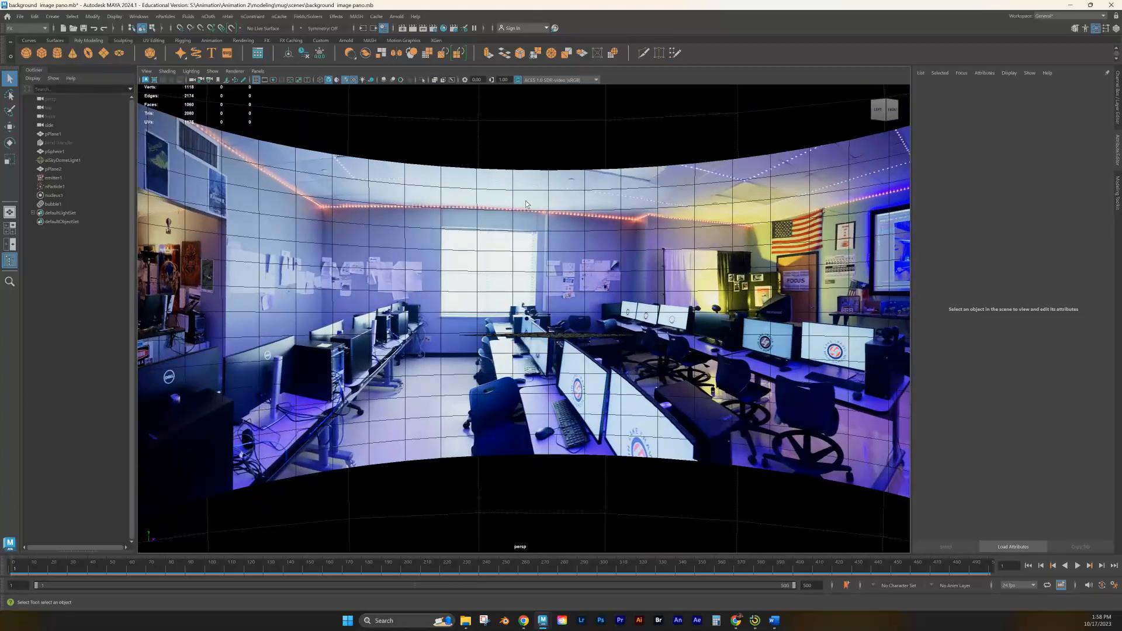
pyautogui.keyDown('alt'); pyautogui.moveTo(525, 204); pyautogui.dragTo(505, 236); pyautogui.keyUp('alt')
pyautogui.scroll(-3, 505, 236)
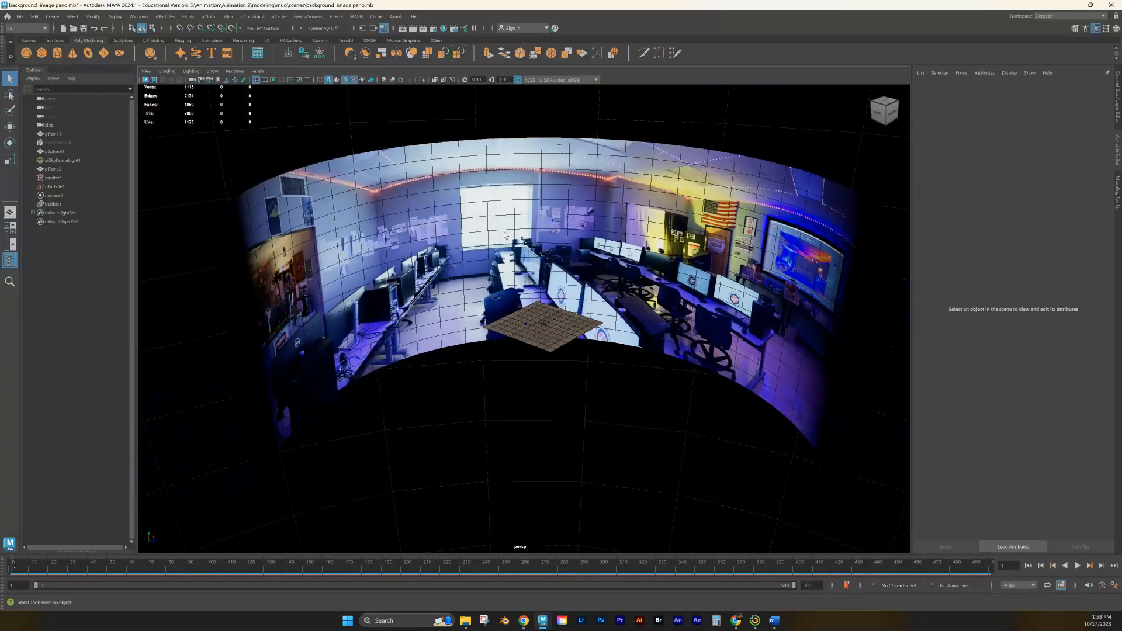
pyautogui.scroll(-2, 504, 235)
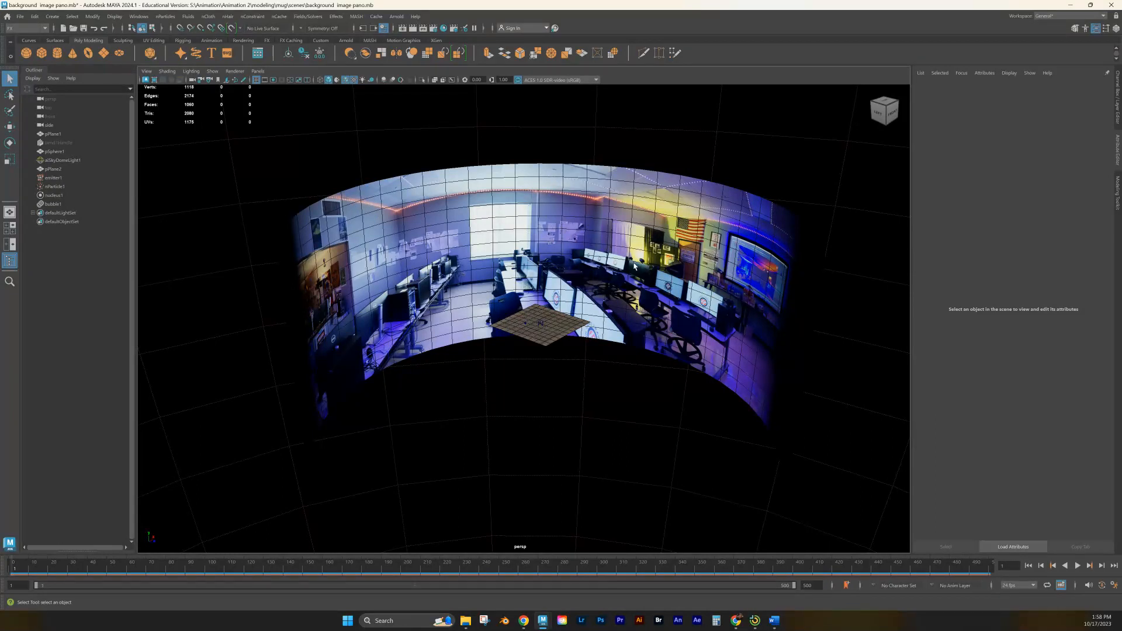
# - Inspect how the classroom backdrop lines up behind the tabletop and the green sphere at table height
pyautogui.keyDown('alt'); pyautogui.moveTo(632, 270); pyautogui.dragTo(635, 294); pyautogui.keyUp('alt')
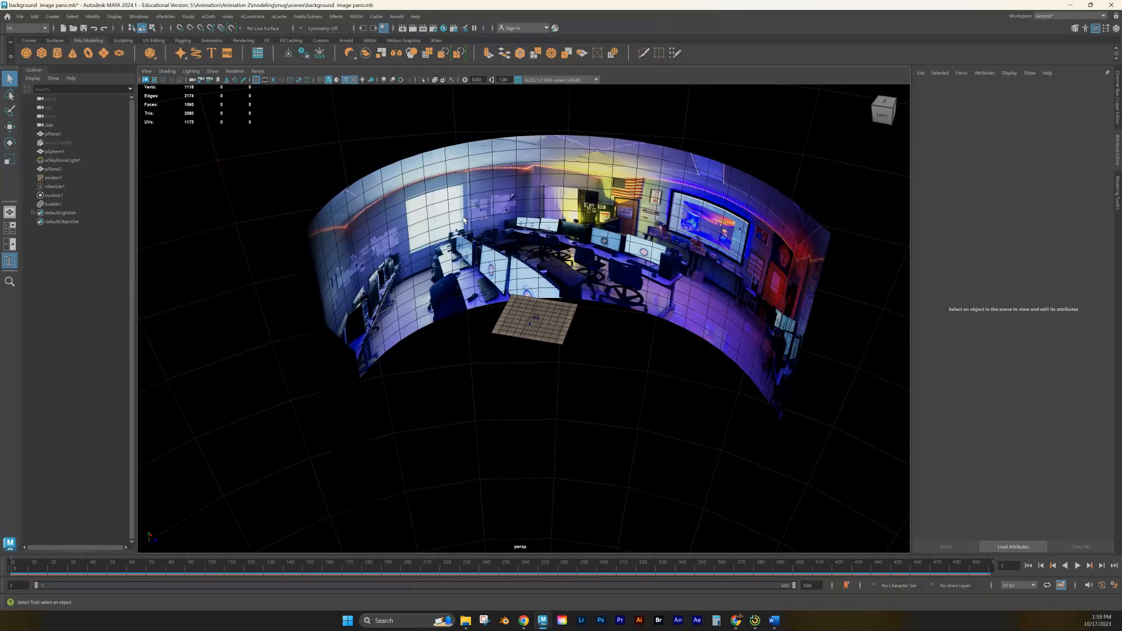
pyautogui.keyDown('alt'); pyautogui.moveTo(578, 230); pyautogui.dragTo(557, 220); pyautogui.keyUp('alt')
pyautogui.scroll(10, 556, 219)
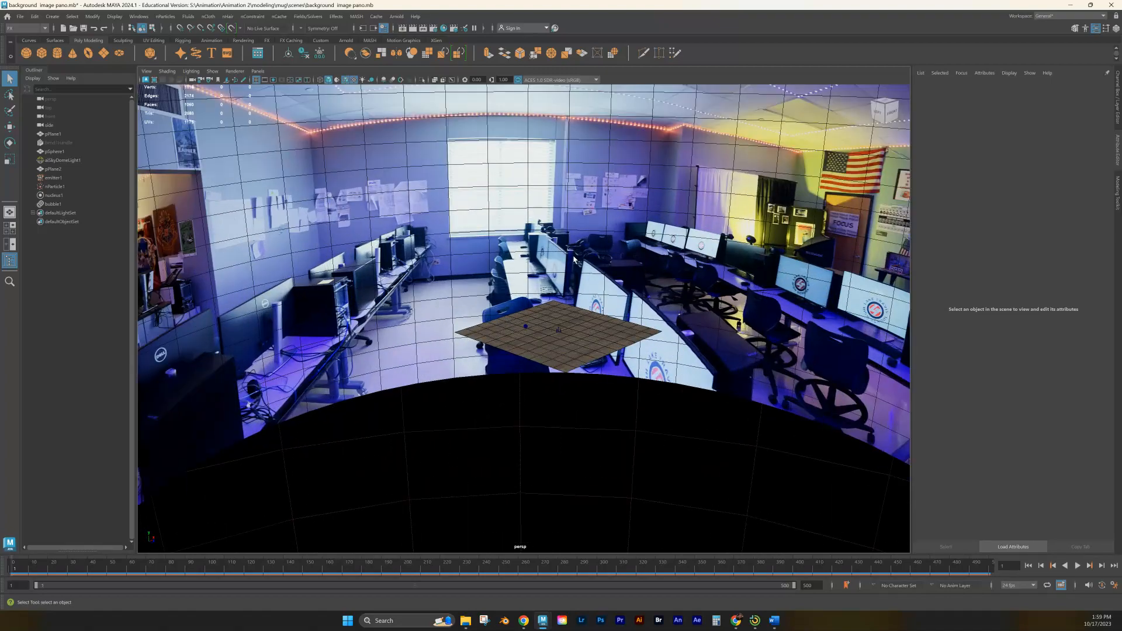
pyautogui.keyDown('alt'); pyautogui.moveTo(541, 279); pyautogui.dragTo(589, 290); pyautogui.keyUp('alt')
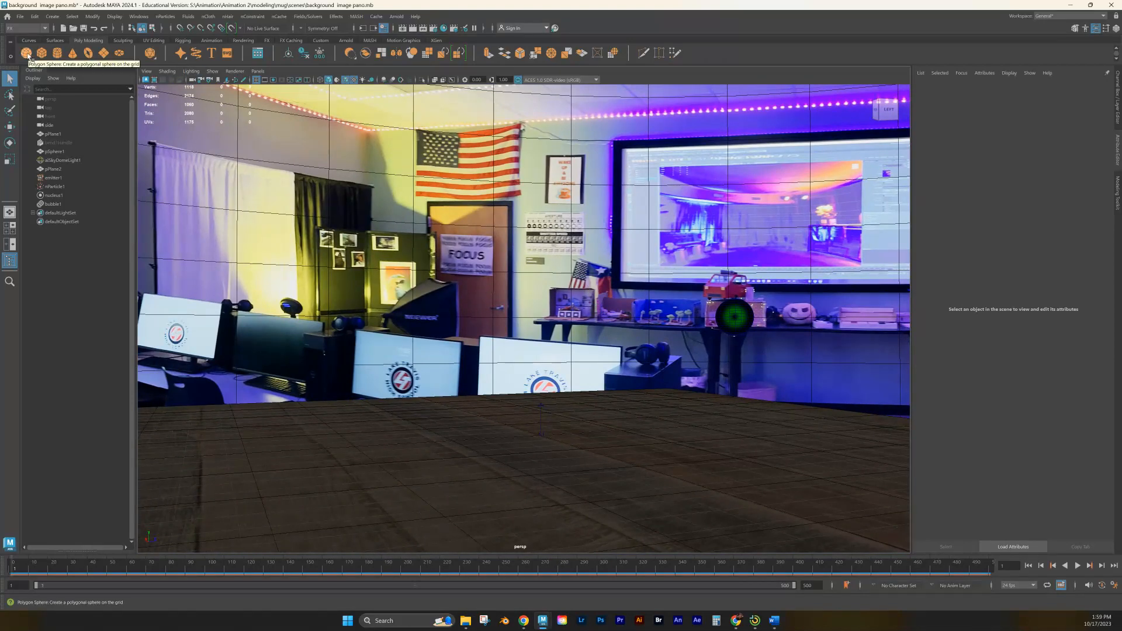
pyautogui.keyDown('alt'); pyautogui.moveTo(363, 321); pyautogui.dragTo(520, 373); pyautogui.keyUp('alt')
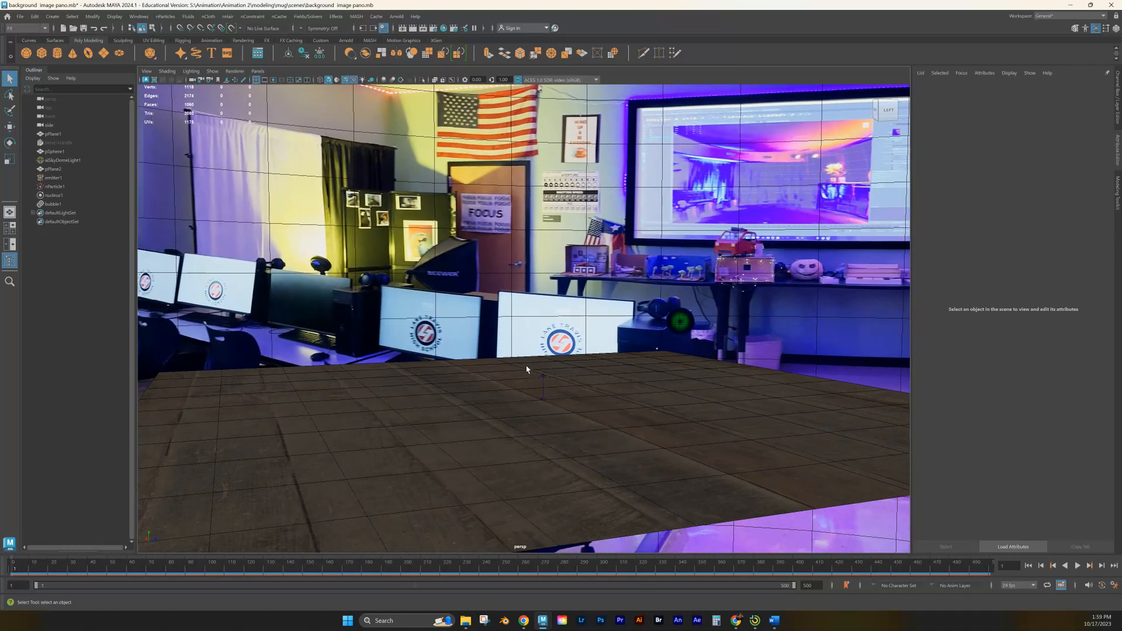
pyautogui.scroll(2, 527, 370)
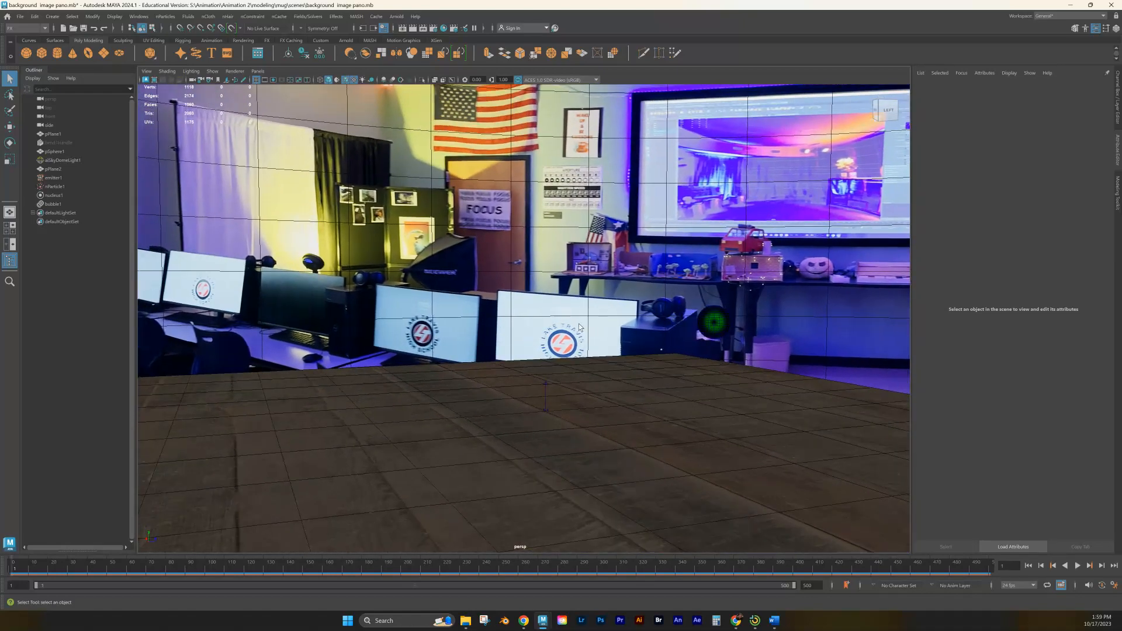
pyautogui.scroll(-3, 577, 321)
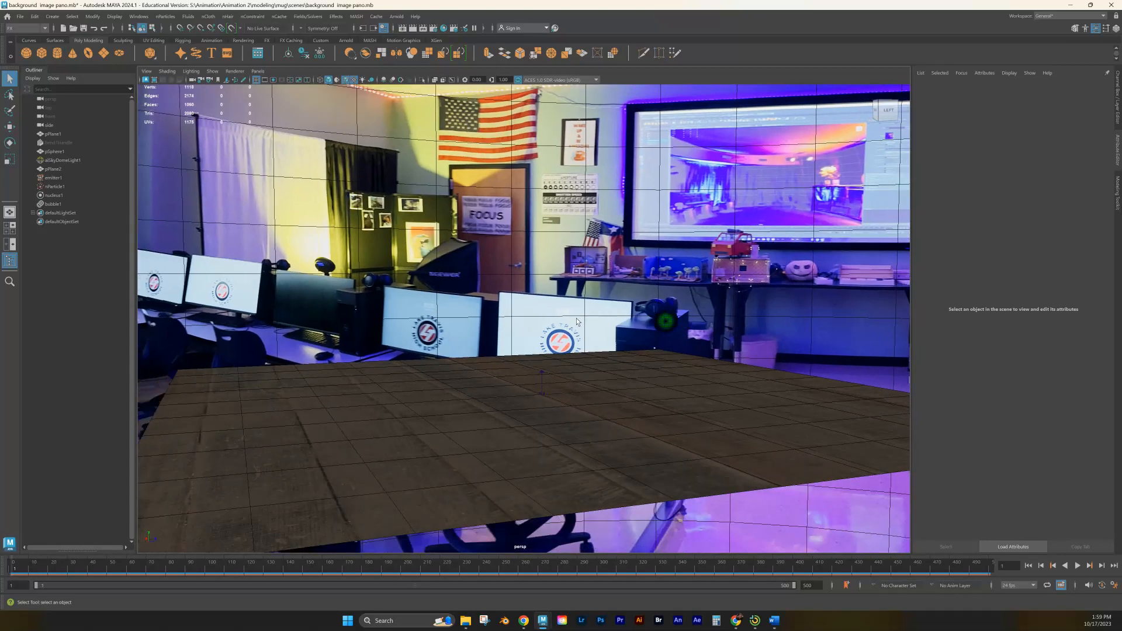
pyautogui.scroll(-3, 577, 322)
pyautogui.keyDown('alt'); pyautogui.moveTo(625, 393); pyautogui.dragTo(623, 375); pyautogui.keyUp('alt')
# - Select the sky dome light and render the tabletop scene with Arnold
pyautogui.click(625, 507)
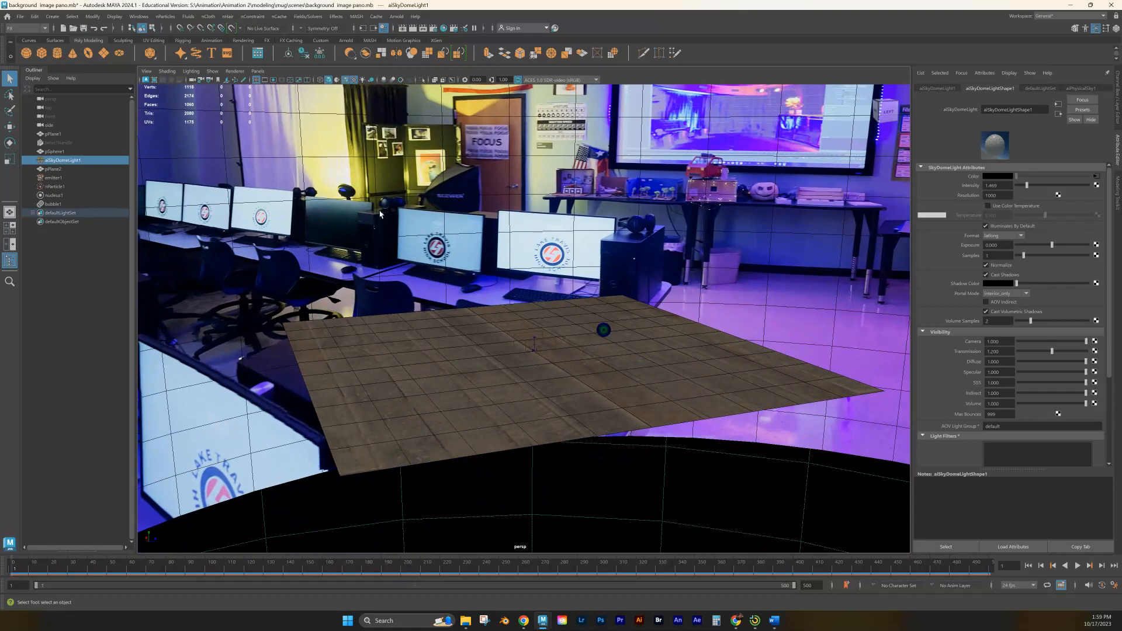
pyautogui.keyDown('alt'); pyautogui.moveTo(694, 481); pyautogui.dragTo(595, 406); pyautogui.keyUp('alt')
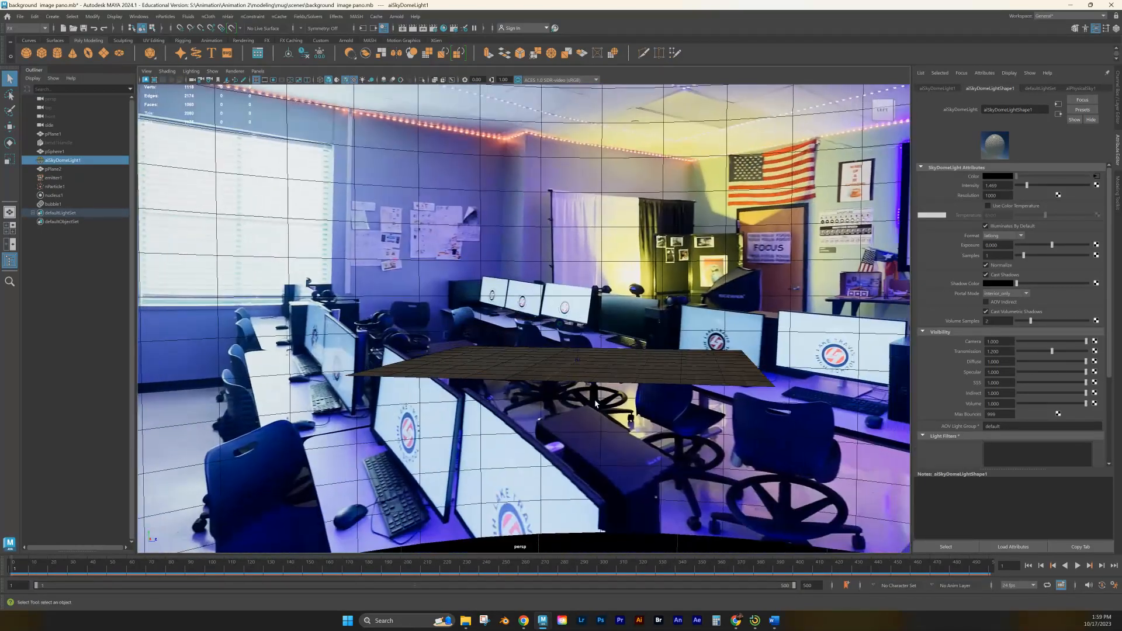
pyautogui.scroll(3, 595, 406)
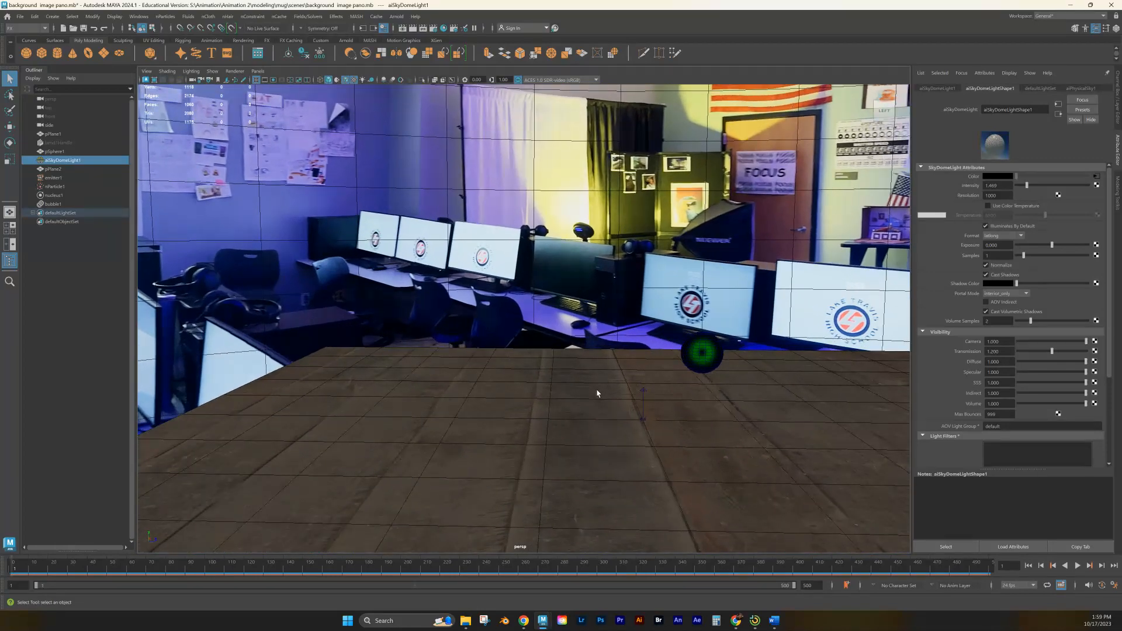
pyautogui.keyDown('alt'); pyautogui.moveTo(433, 171); pyautogui.dragTo(467, 209); pyautogui.keyUp('alt')
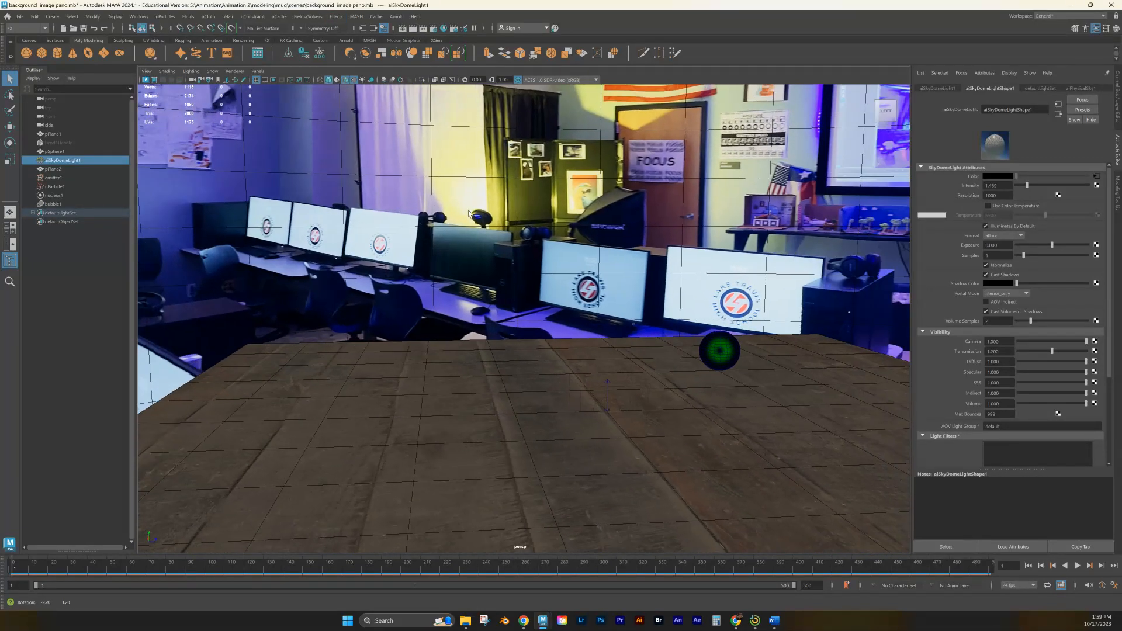
pyautogui.scroll(2, 616, 375)
pyautogui.scroll(1, 616, 376)
pyautogui.keyDown('alt'); pyautogui.moveTo(655, 364); pyautogui.dragTo(594, 349, button='middle'); pyautogui.keyUp('alt')
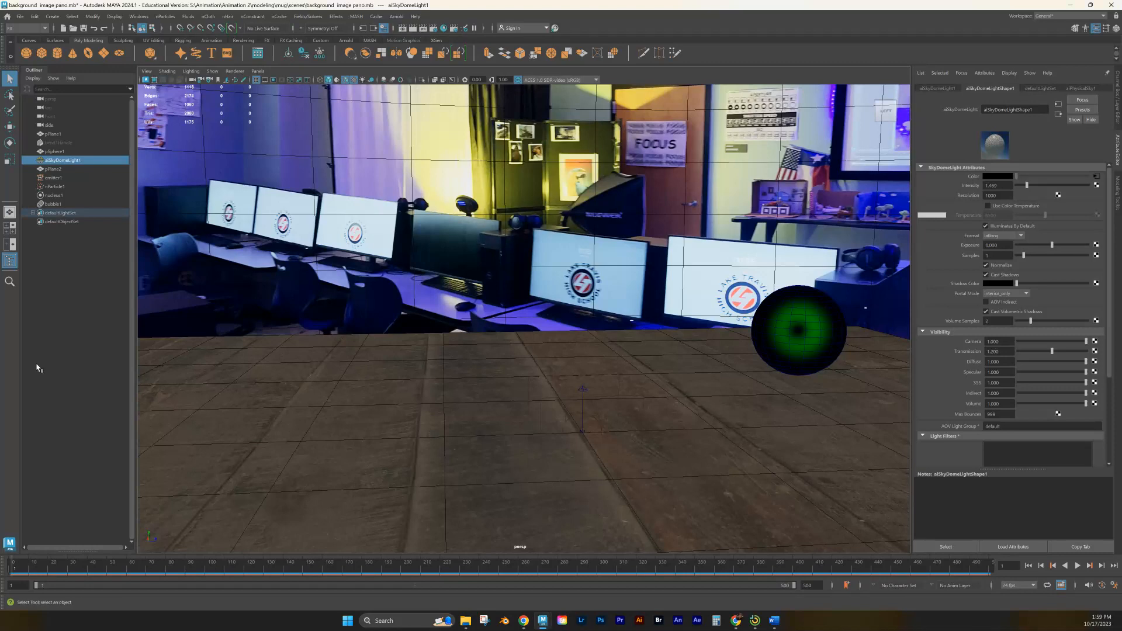
pyautogui.moveTo(0, 249); pyautogui.dragTo(601, 117)
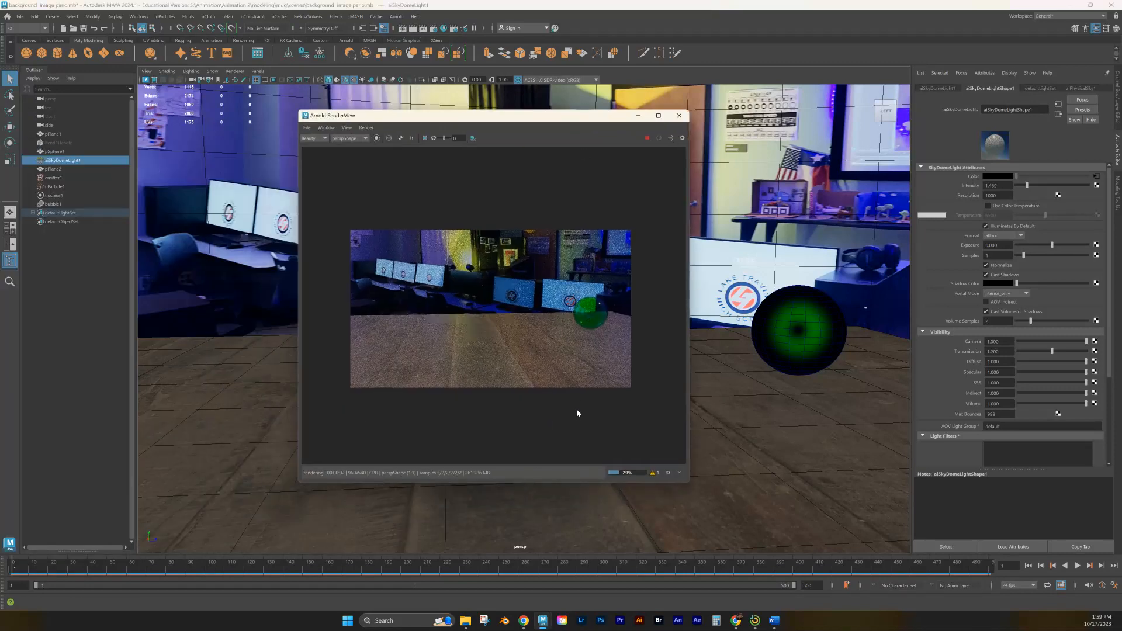
# - Examine the green glass sphere up close in the live Arnold render and close the render view
pyautogui.scroll(1, 797, 398)
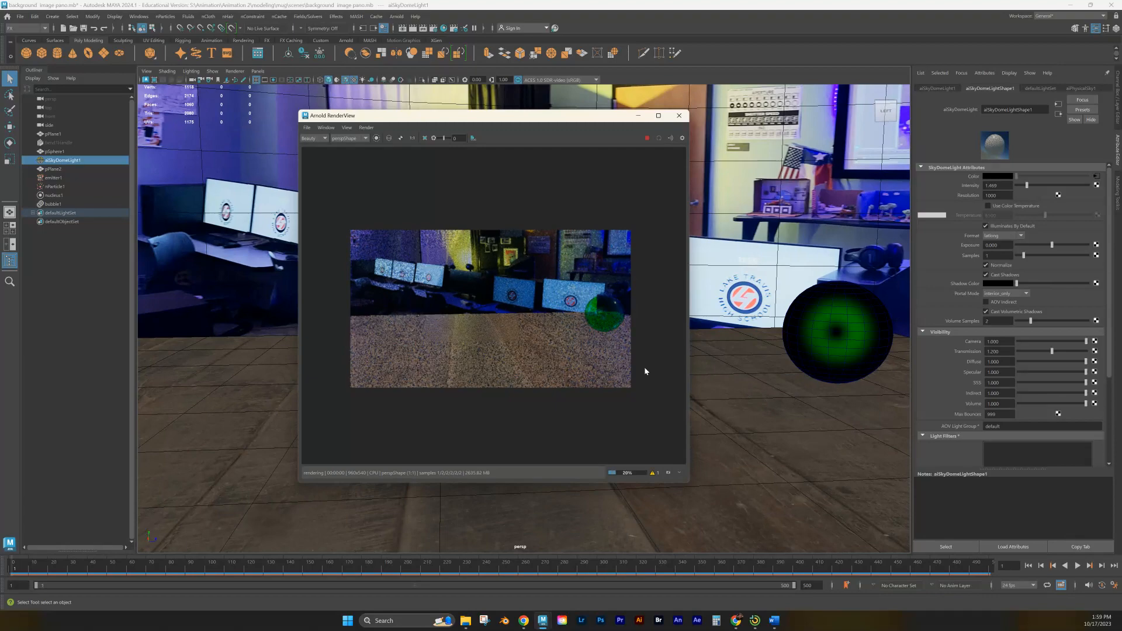
pyautogui.keyDown('alt'); pyautogui.moveTo(745, 375); pyautogui.dragTo(640, 380, button='middle'); pyautogui.keyUp('alt')
pyautogui.keyDown('alt'); pyautogui.moveTo(763, 385); pyautogui.dragTo(766, 378); pyautogui.keyUp('alt')
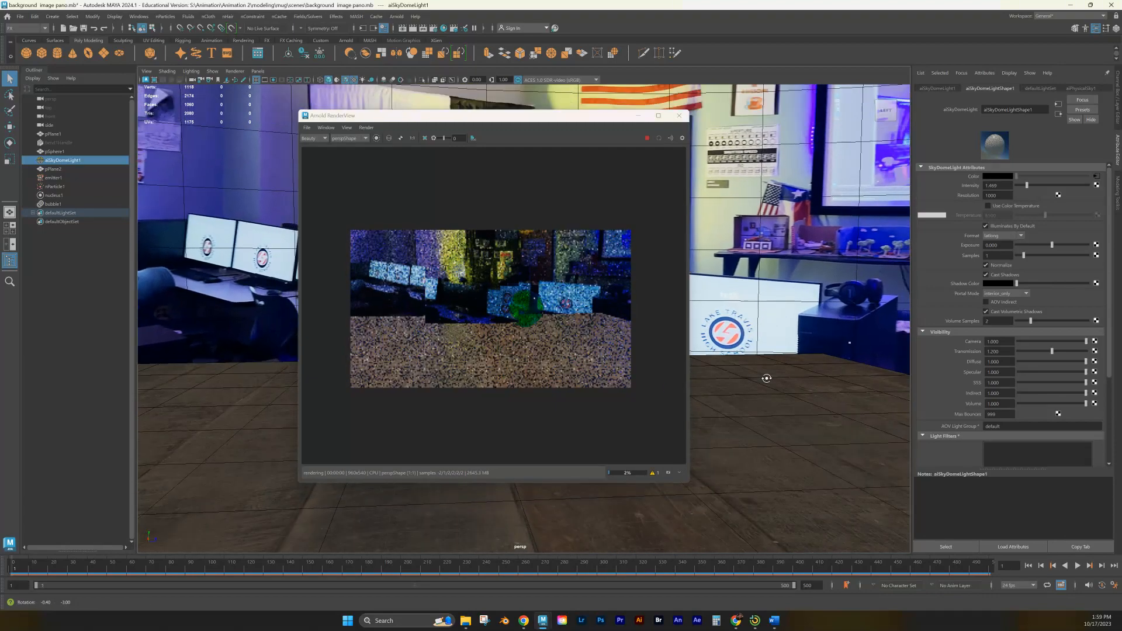
pyautogui.scroll(5, 575, 321)
pyautogui.scroll(3, 801, 358)
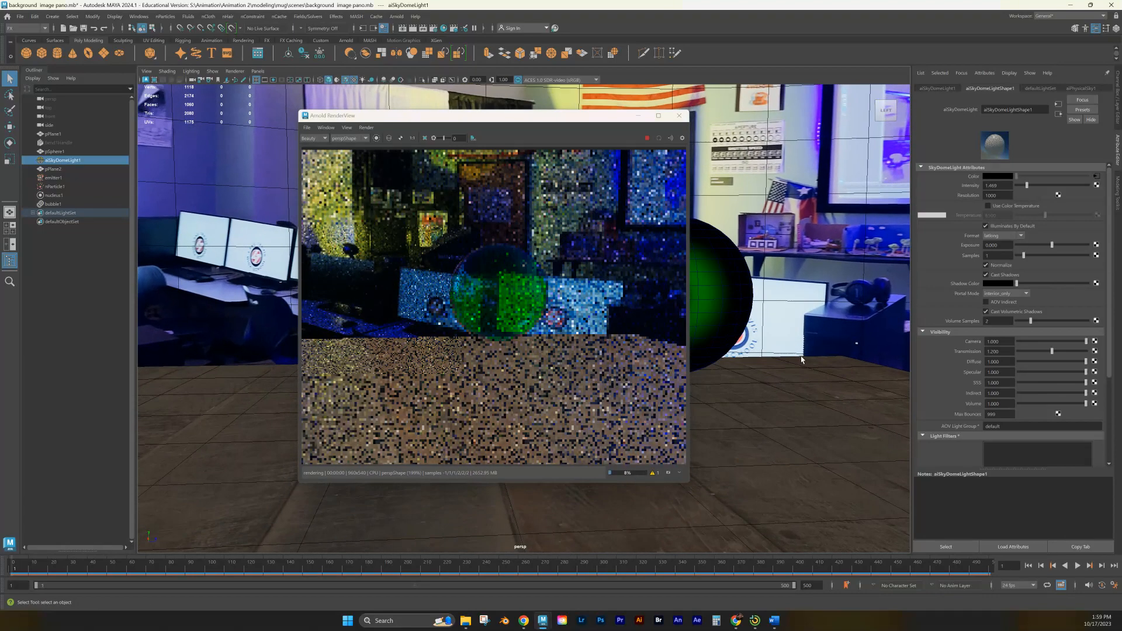
pyautogui.scroll(-2, 687, 314)
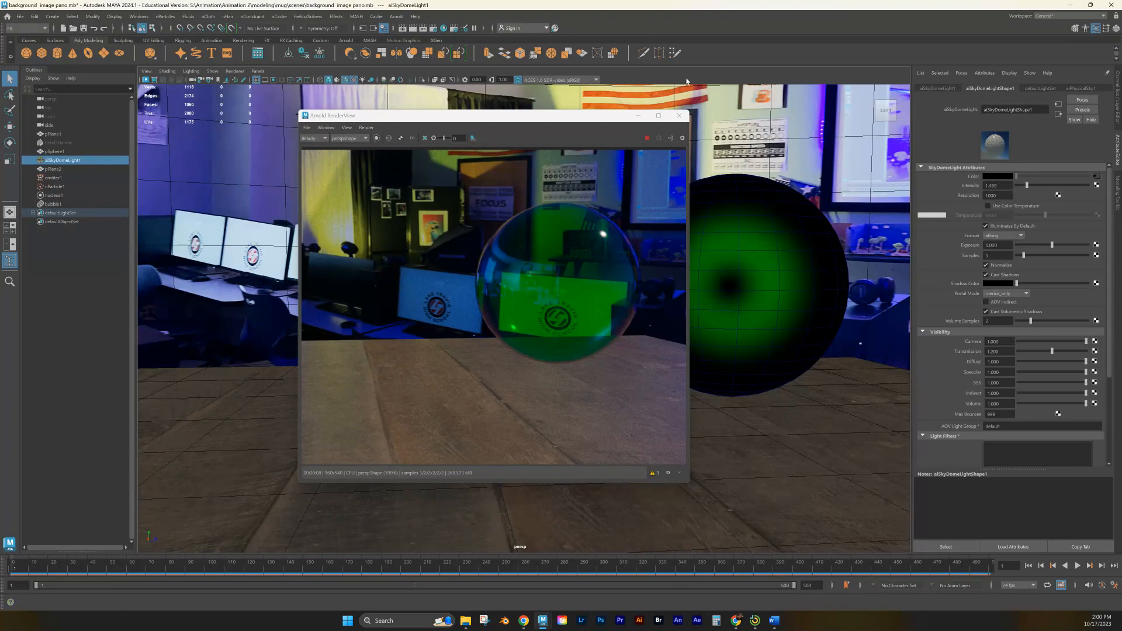
pyautogui.click(678, 115)
# - Hide the sky dome light and turn off visibility of the backdrop display layer
pyautogui.keyDown('alt'); pyautogui.moveTo(530, 506); pyautogui.dragTo(513, 463, button='right'); pyautogui.keyUp('alt')
pyautogui.scroll(-10, 513, 466)
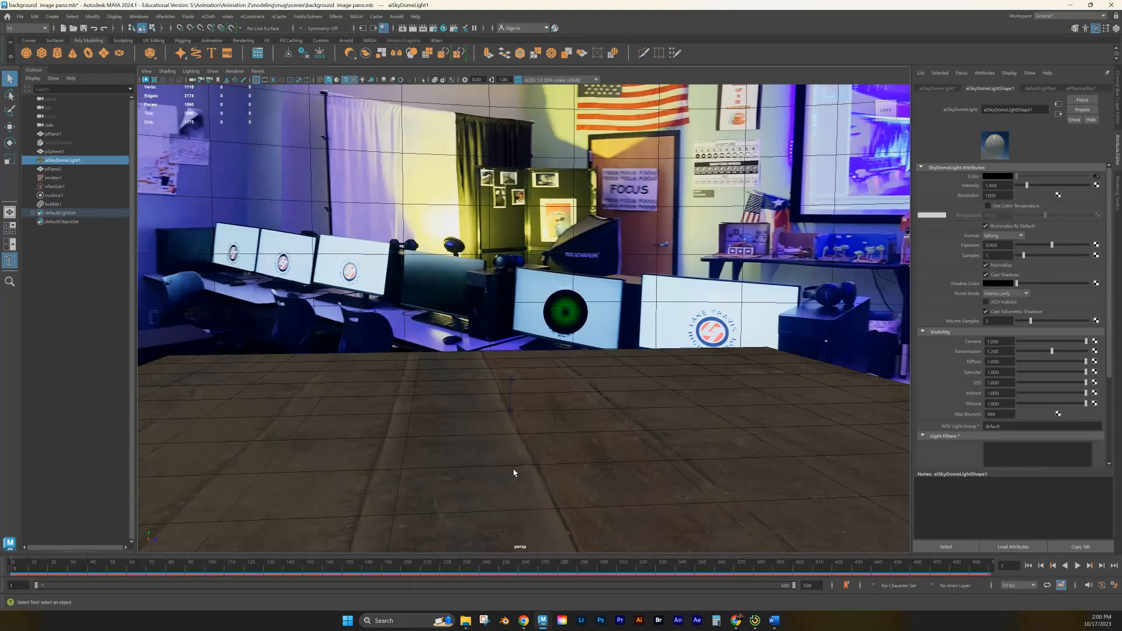
pyautogui.keyDown('alt'); pyautogui.moveTo(498, 450); pyautogui.dragTo(681, 184); pyautogui.keyUp('alt')
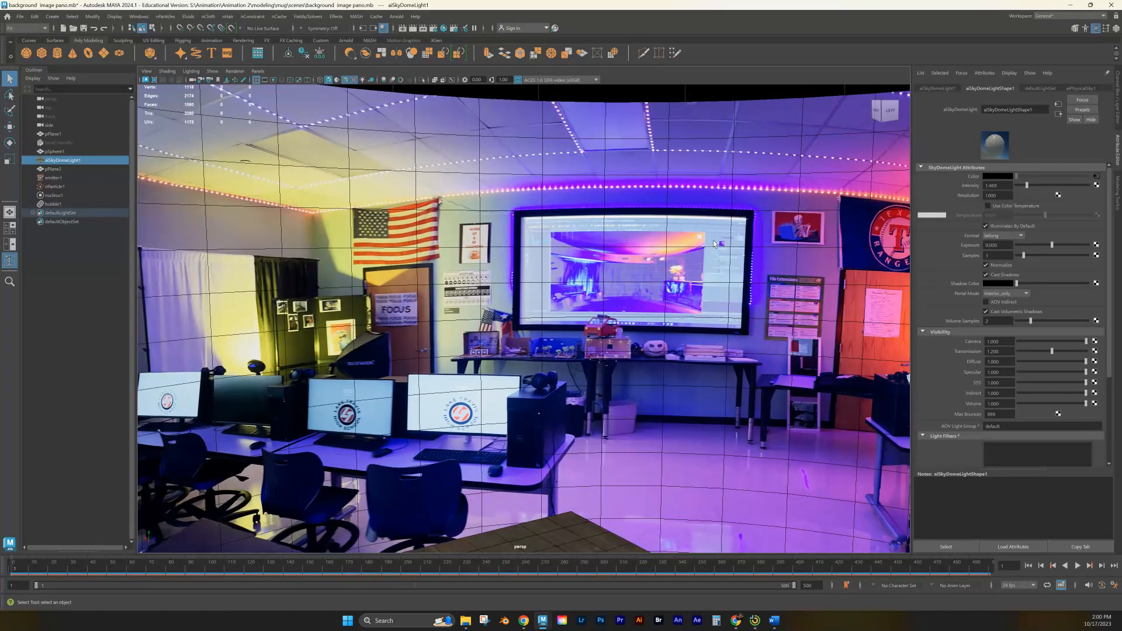
pyautogui.keyDown('alt'); pyautogui.moveTo(607, 471); pyautogui.dragTo(560, 482); pyautogui.keyUp('alt')
pyautogui.keyDown('alt'); pyautogui.moveTo(591, 518); pyautogui.dragTo(517, 387); pyautogui.keyUp('alt')
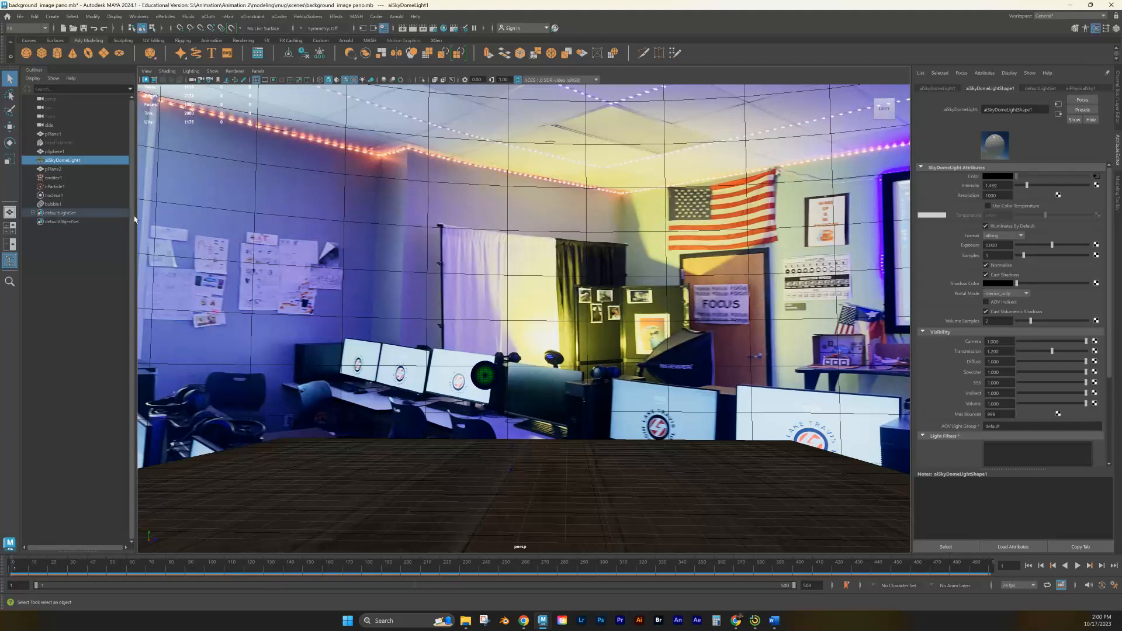
pyautogui.doubleClick(78, 161)
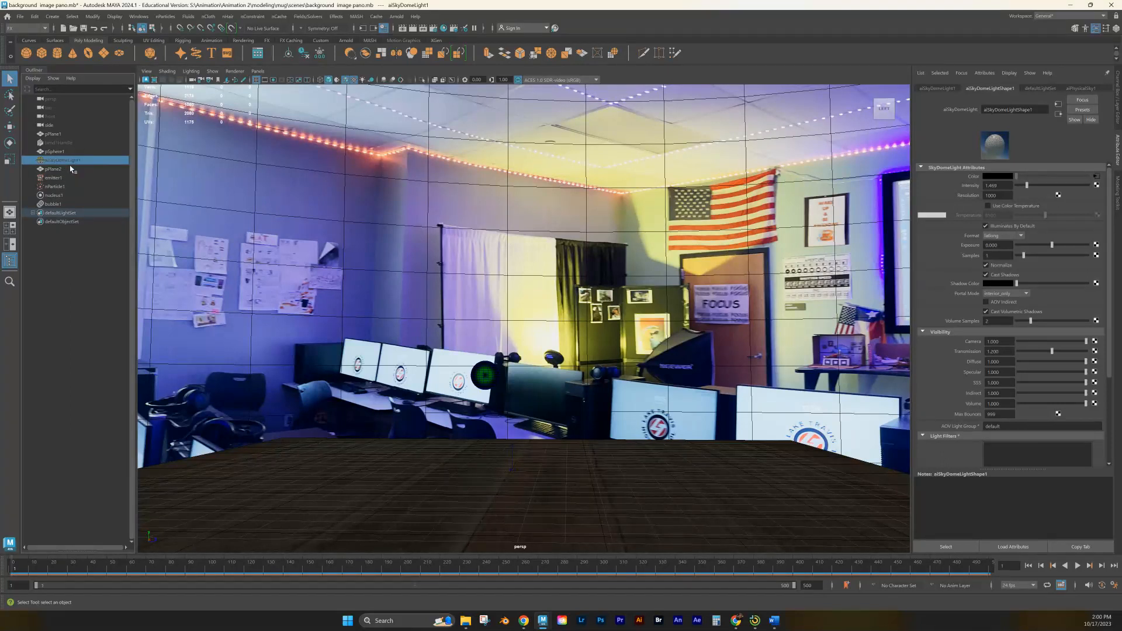
pyautogui.click(711, 315)
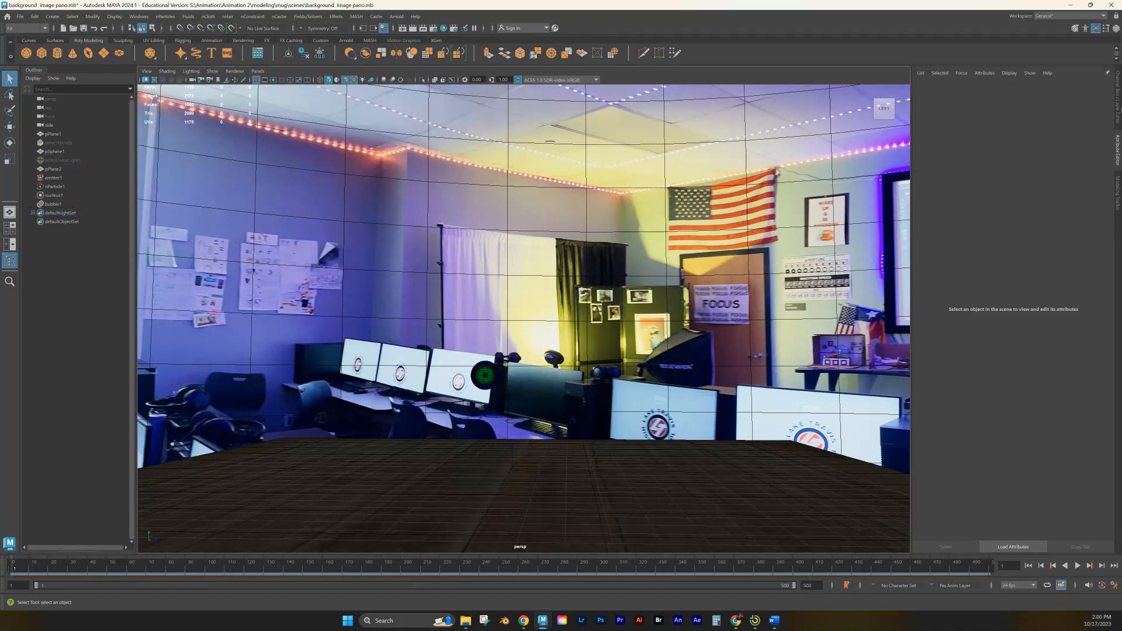
pyautogui.click(1118, 111)
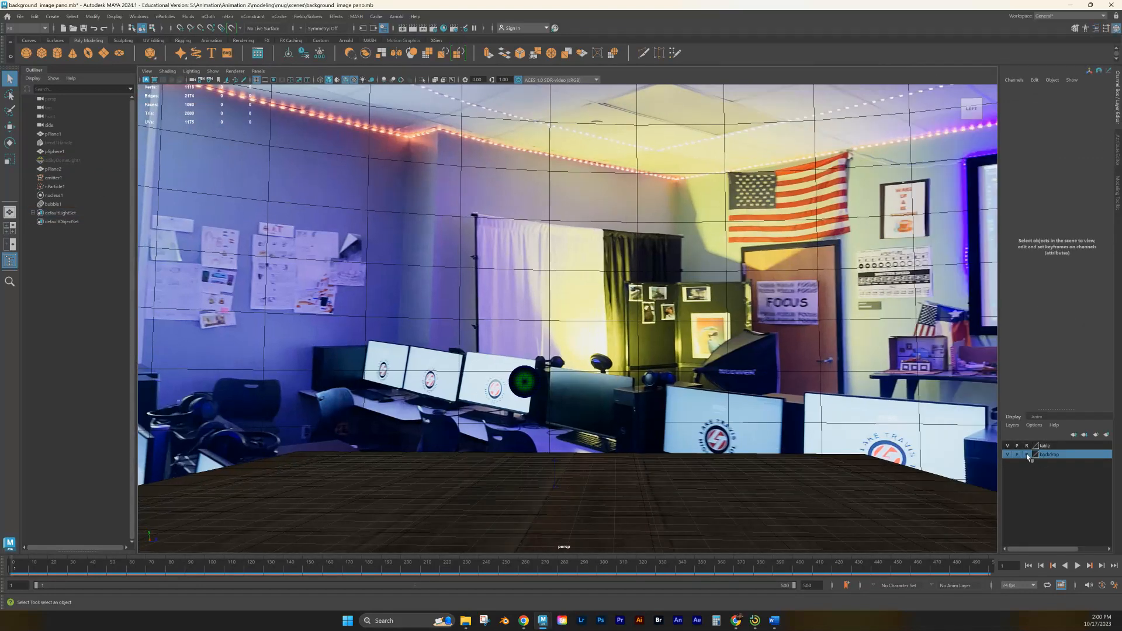
pyautogui.click(1008, 455)
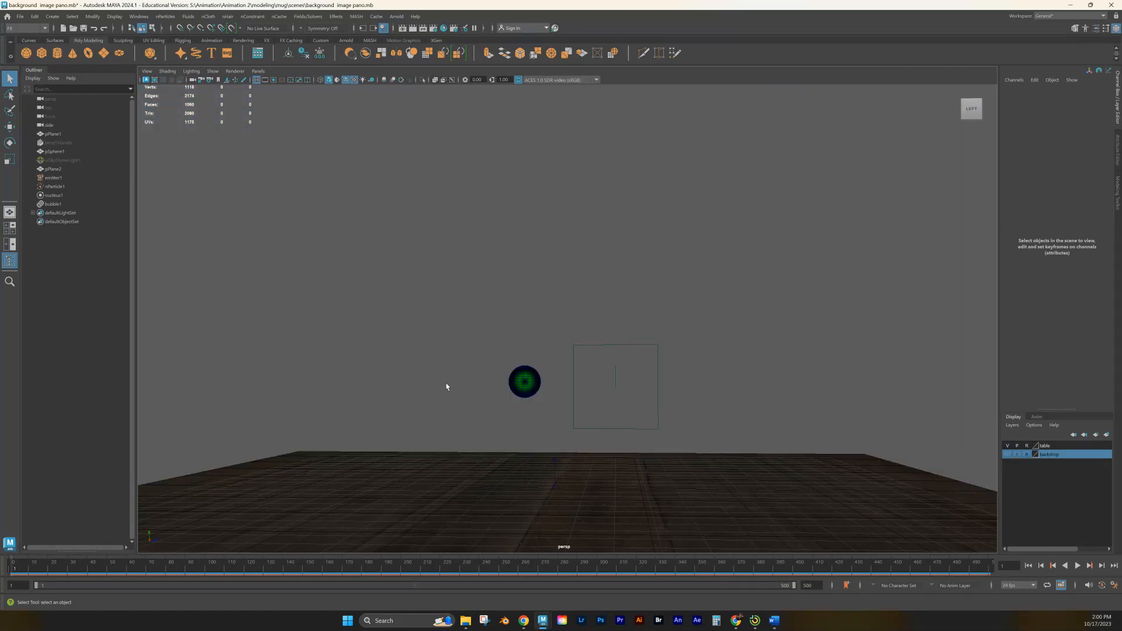
# - Create a polygon plane, raise it above the tabletop to about Y 1.12 and scale it uniformly to about 21.8
pyautogui.keyDown('alt'); pyautogui.moveTo(285, 305); pyautogui.dragTo(298, 310); pyautogui.keyUp('alt')
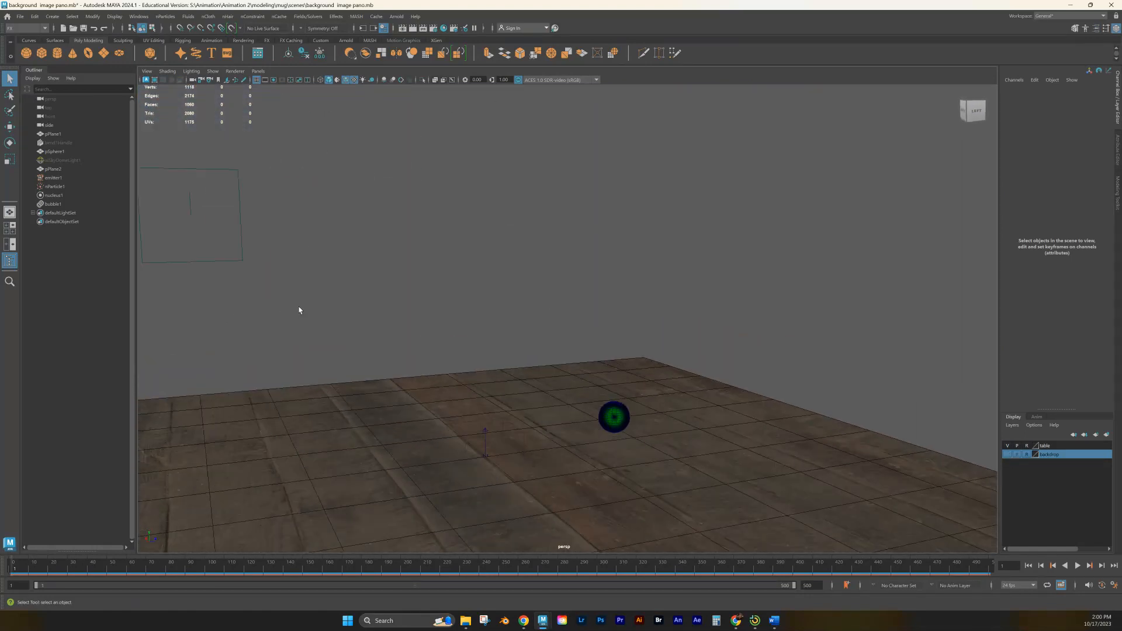
pyautogui.keyDown('alt'); pyautogui.moveTo(330, 371); pyautogui.dragTo(367, 358); pyautogui.keyUp('alt')
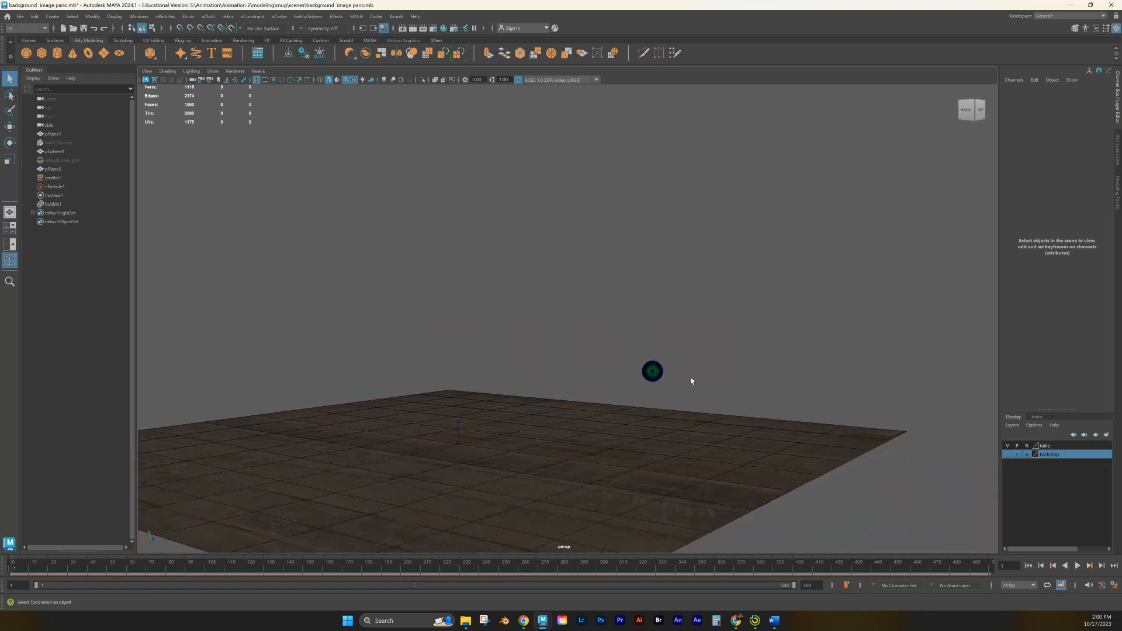
pyautogui.scroll(3, 456, 464)
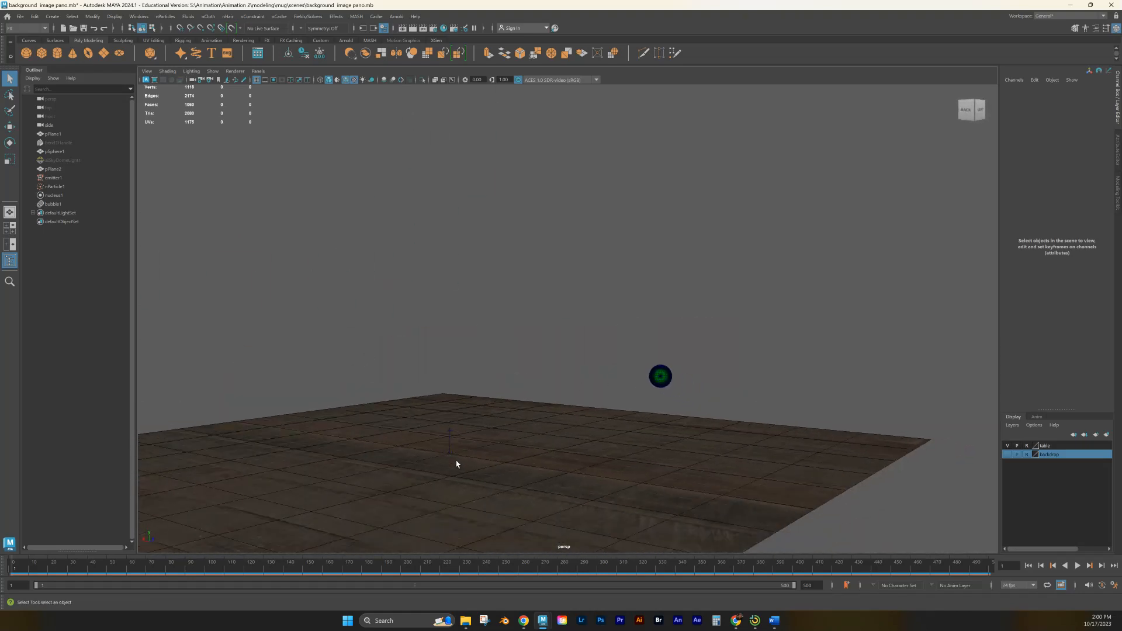
pyautogui.scroll(-4, 433, 443)
pyautogui.moveTo(434, 443)
pyautogui.keyDown('alt'); pyautogui.mouseDown()
pyautogui.moveTo(443, 446)
pyautogui.moveTo(433, 445)
pyautogui.mouseUp(); pyautogui.keyUp('alt')
pyautogui.scroll(5, 437, 442)
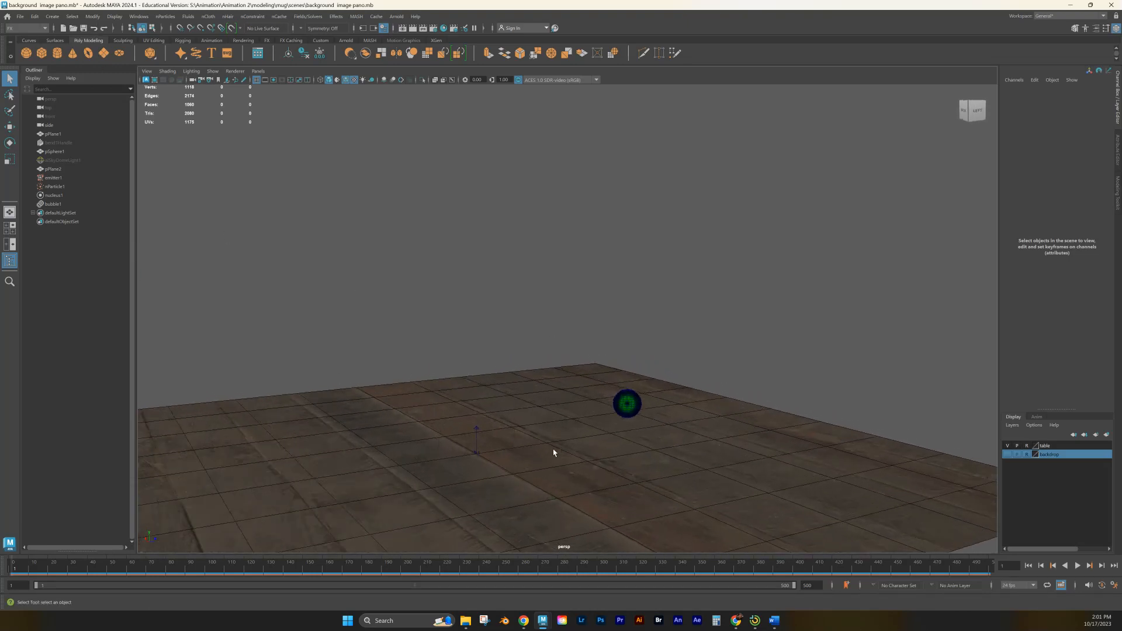
pyautogui.click(104, 53)
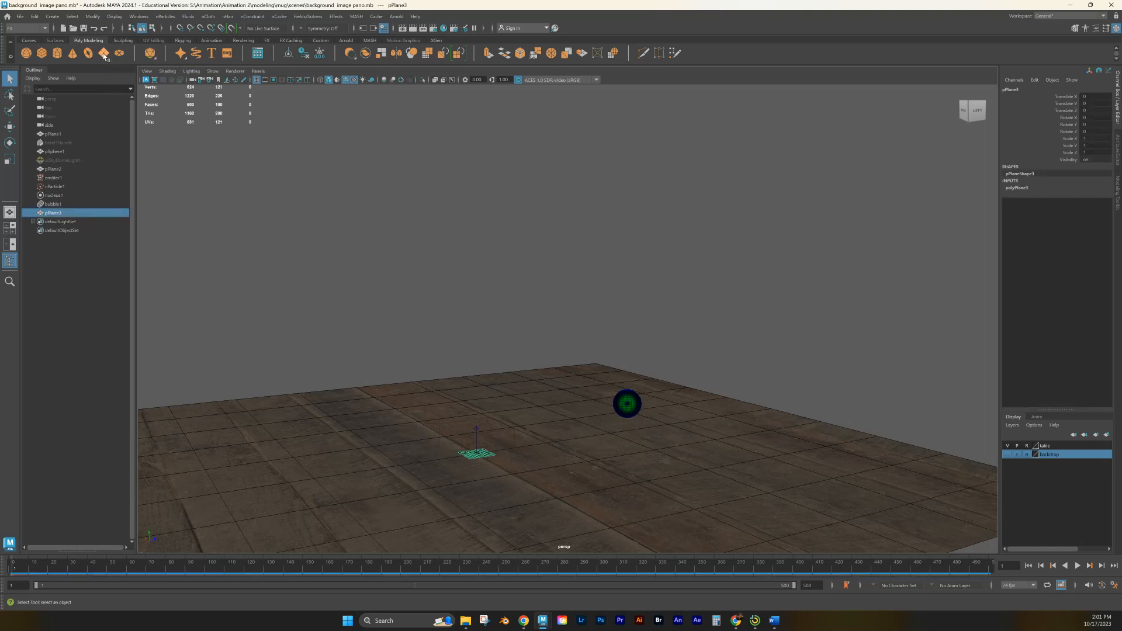
pyautogui.press('w')
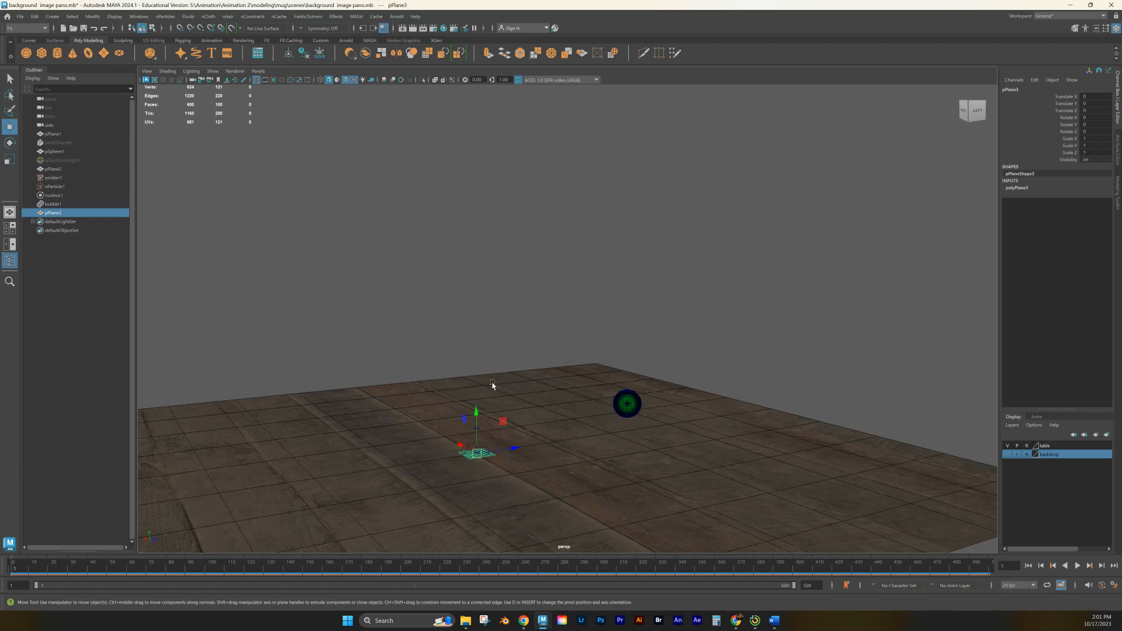
pyautogui.moveTo(482, 386); pyautogui.dragTo(892, 333)
pyautogui.press('r')
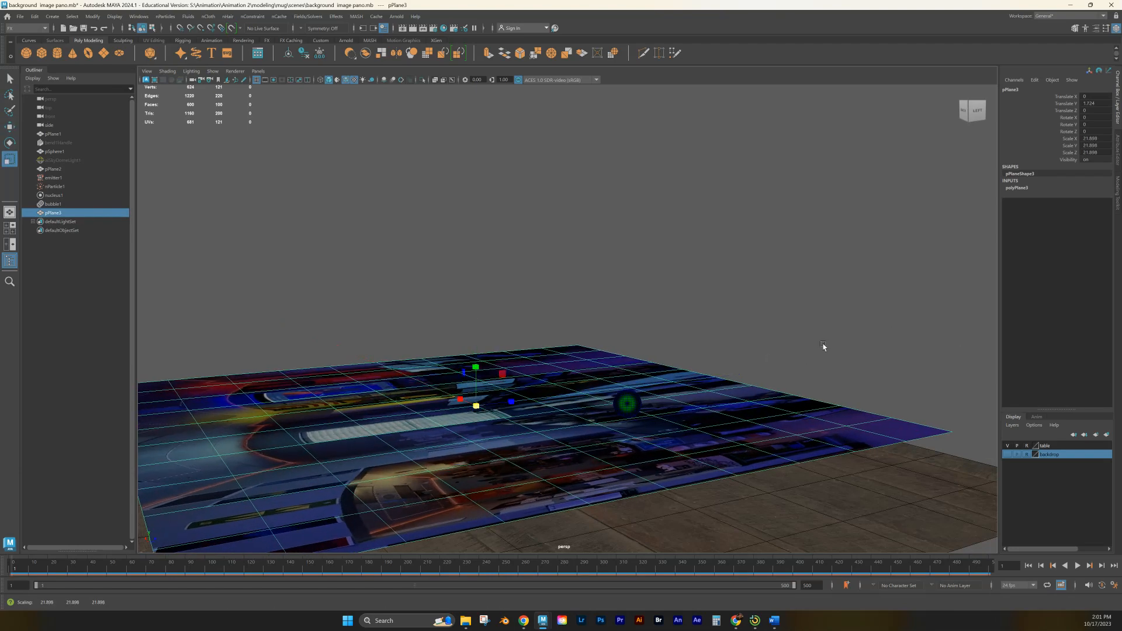
# - Assign a new Arnold standard surface material to the plane and scale the plane uniformly to about 37.1
pyautogui.moveTo(501, 456)
pyautogui.keyDown('alt'); pyautogui.mouseDown()
pyautogui.moveTo(469, 458)
pyautogui.moveTo(496, 476)
pyautogui.mouseUp(); pyautogui.keyUp('alt')
pyautogui.moveTo(432, 482); pyautogui.dragTo(524, 595, button='right')
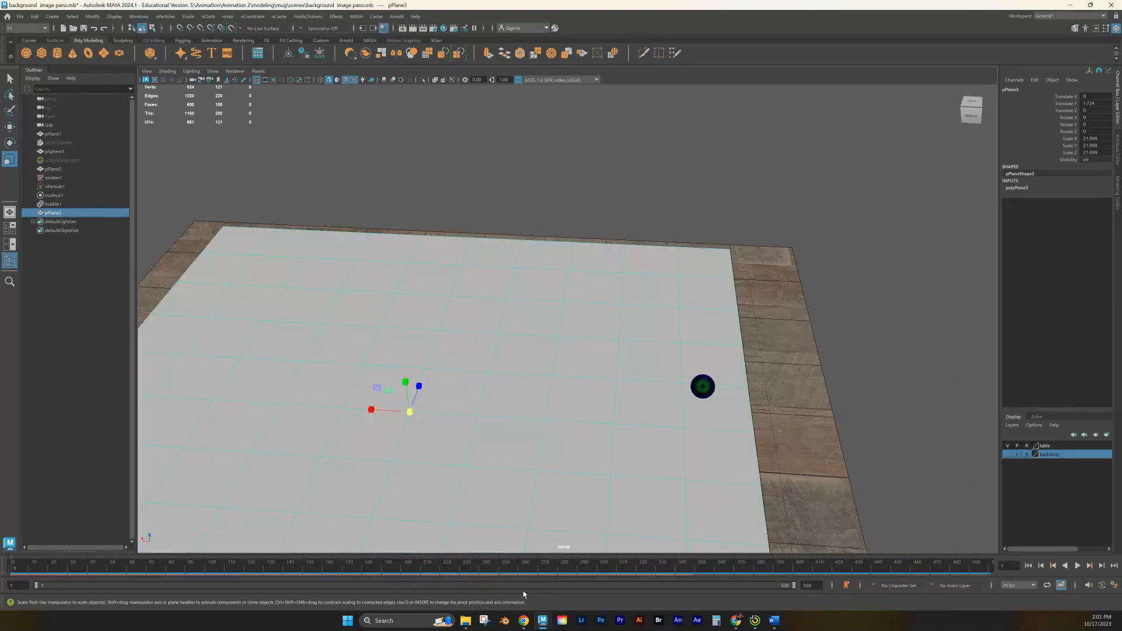
pyautogui.scroll(-3, 496, 461)
pyautogui.moveTo(492, 435); pyautogui.dragTo(641, 396, button='middle')
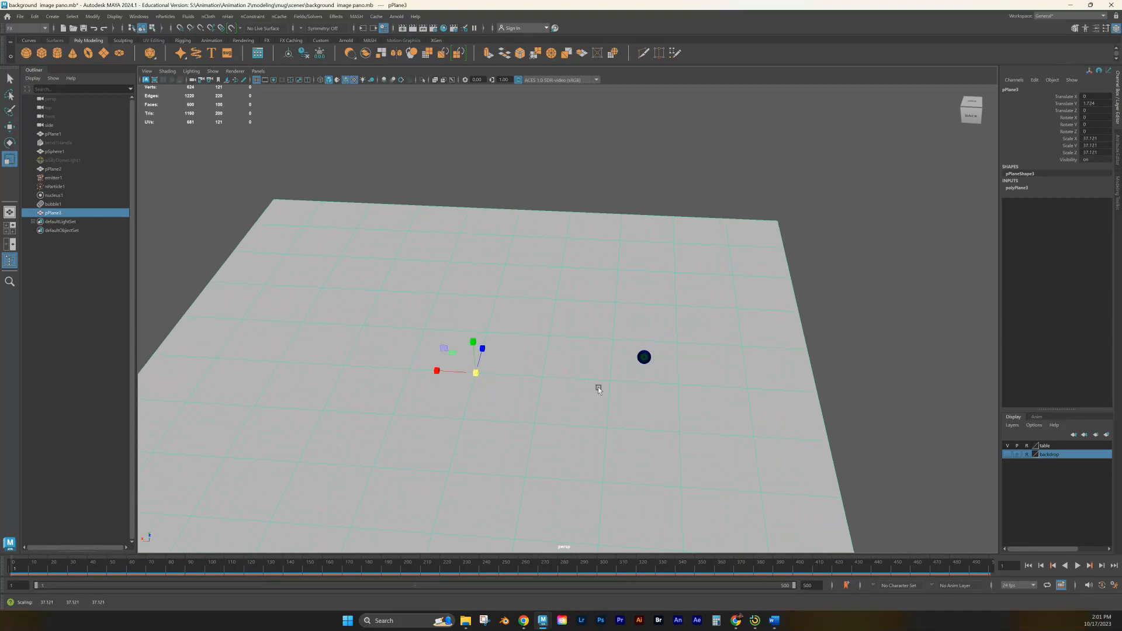
# - Stretch the plane along X to a scale of about 204, making a long panoramic strip
pyautogui.moveTo(436, 371); pyautogui.dragTo(125, 321)
pyautogui.scroll(-8, 492, 409)
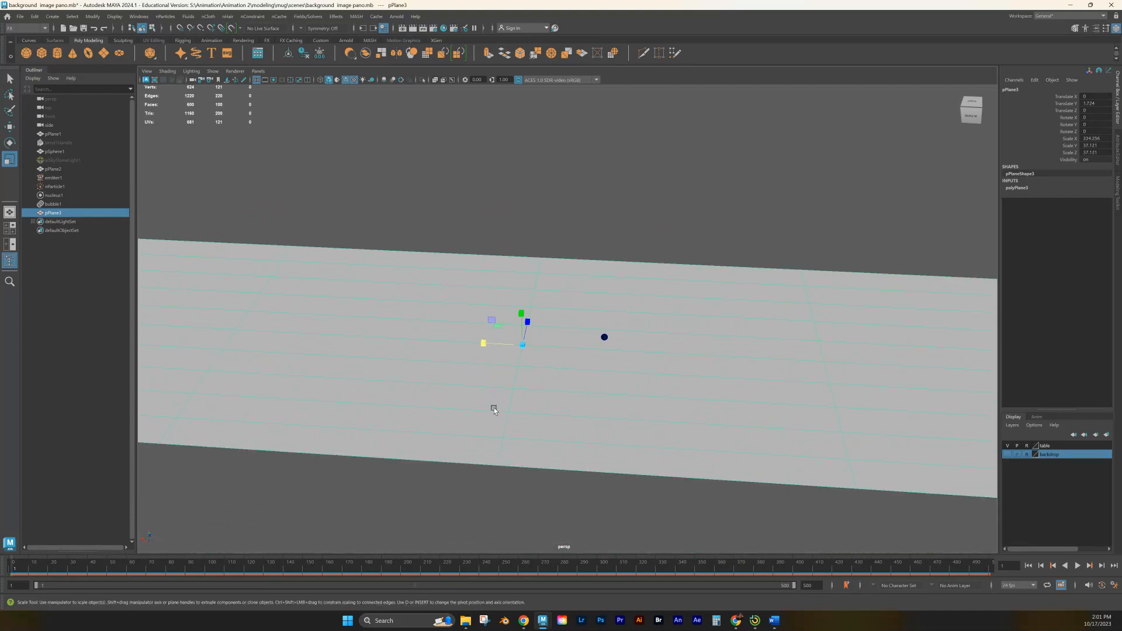
pyautogui.moveTo(506, 329); pyautogui.dragTo(526, 331)
pyautogui.scroll(4, 541, 359)
pyautogui.scroll(-1, 549, 361)
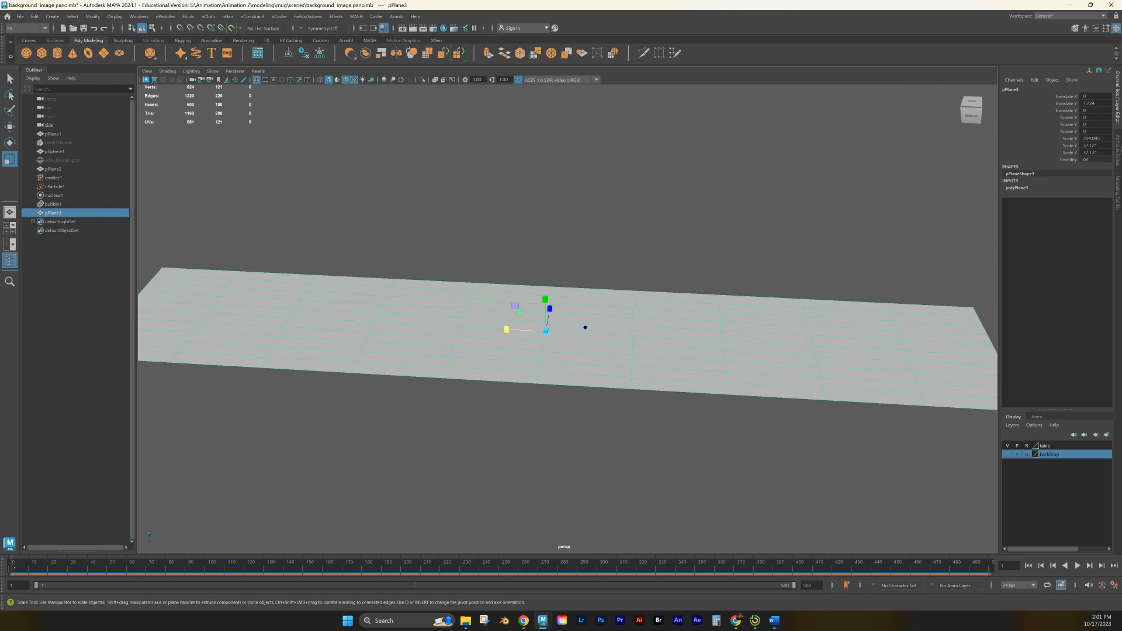
# - Set the polygon plane's Subdivisions Width to 50
pyautogui.click(1118, 153)
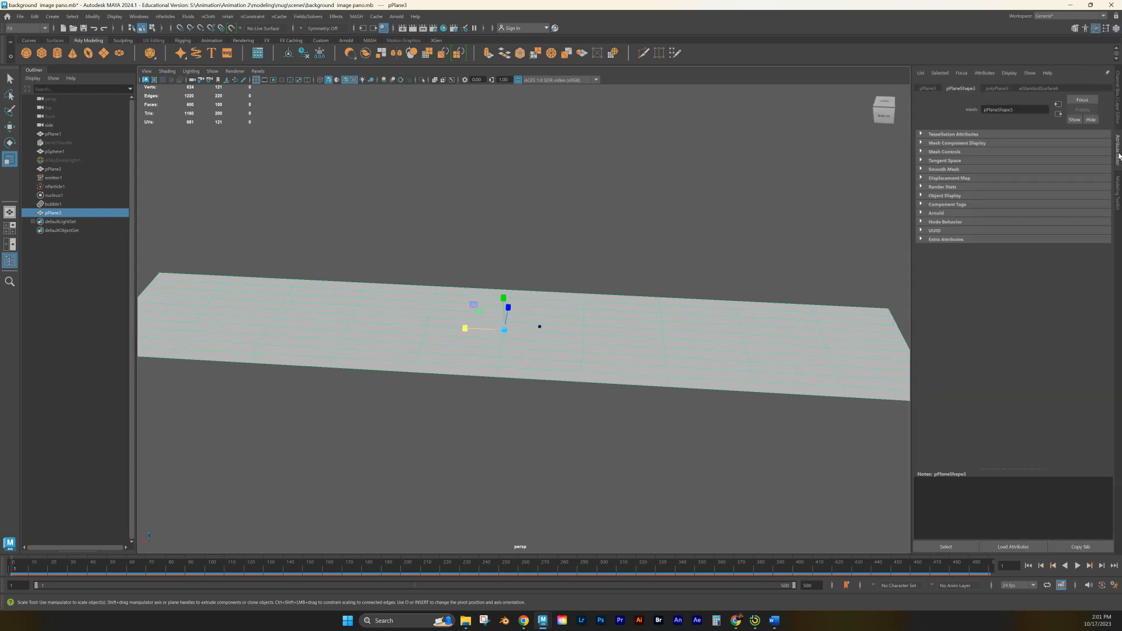
pyautogui.click(1000, 89)
pyautogui.click(997, 176)
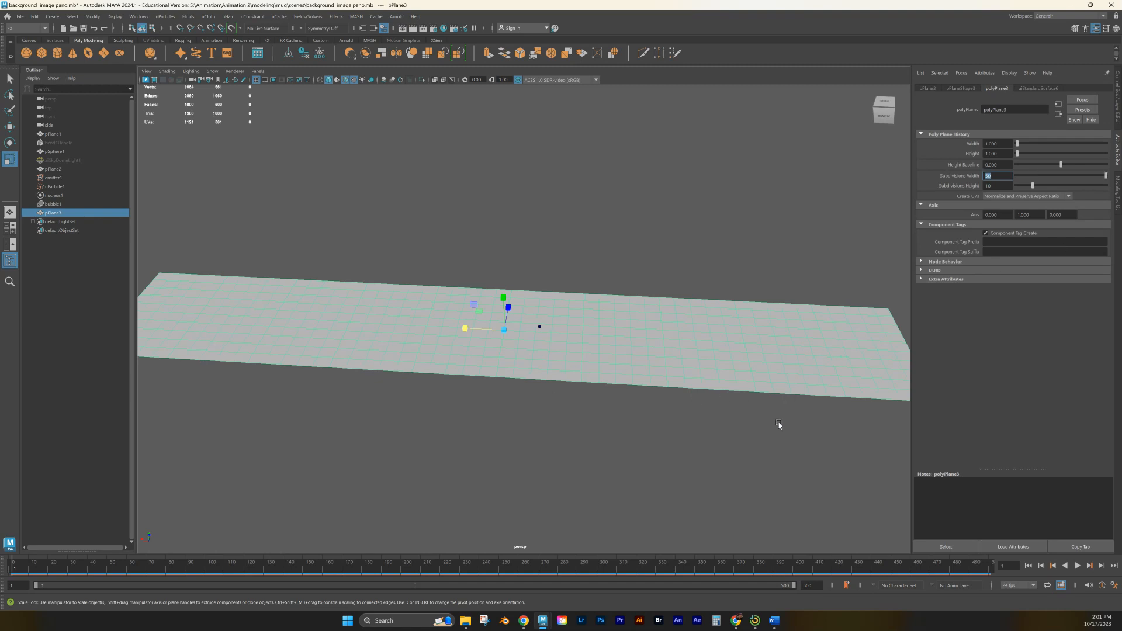
pyautogui.keyDown('alt'); pyautogui.moveTo(703, 446); pyautogui.dragTo(674, 429); pyautogui.keyUp('alt')
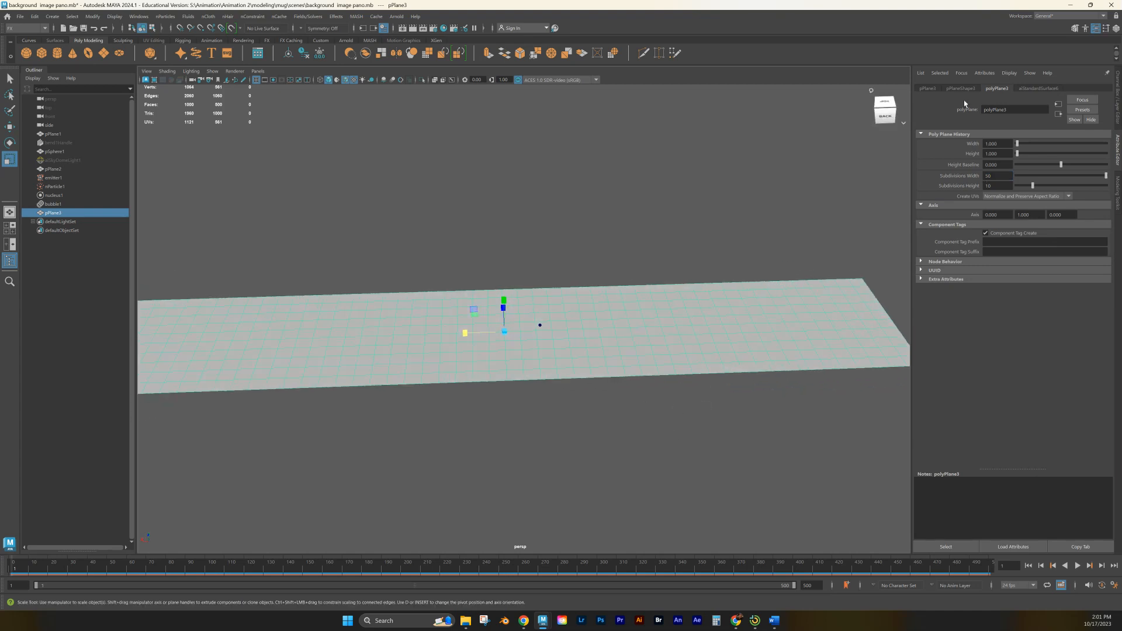
# - Rename the plane's standard surface material as backdrop
pyautogui.click(1038, 88)
pyautogui.doubleClick(1014, 109)
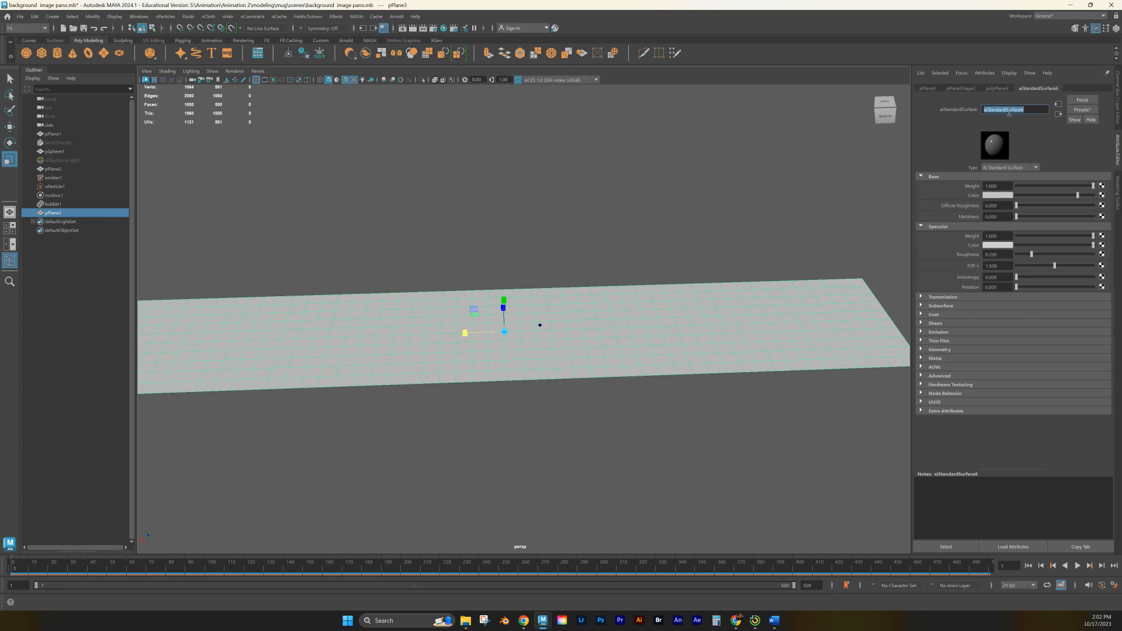
pyautogui.write('backdrop')
pyautogui.press('Return')
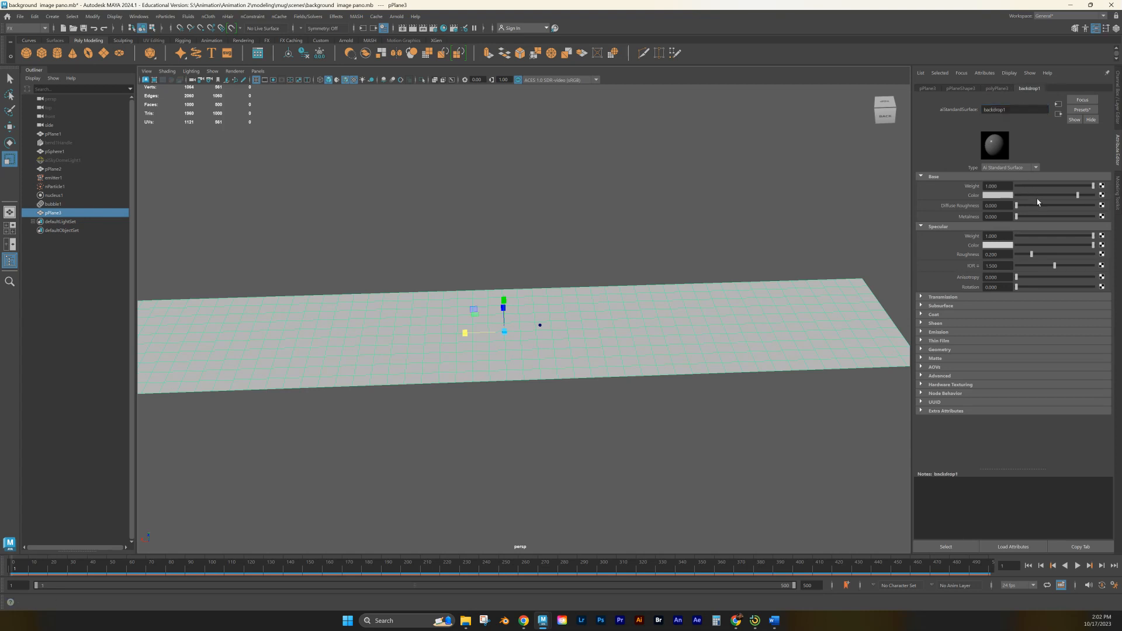
# - Connect a file texture to the material's base color and load IMG_3773.JPG from the Pawn project's sourceimages folder
pyautogui.click(1101, 195)
pyautogui.click(630, 183)
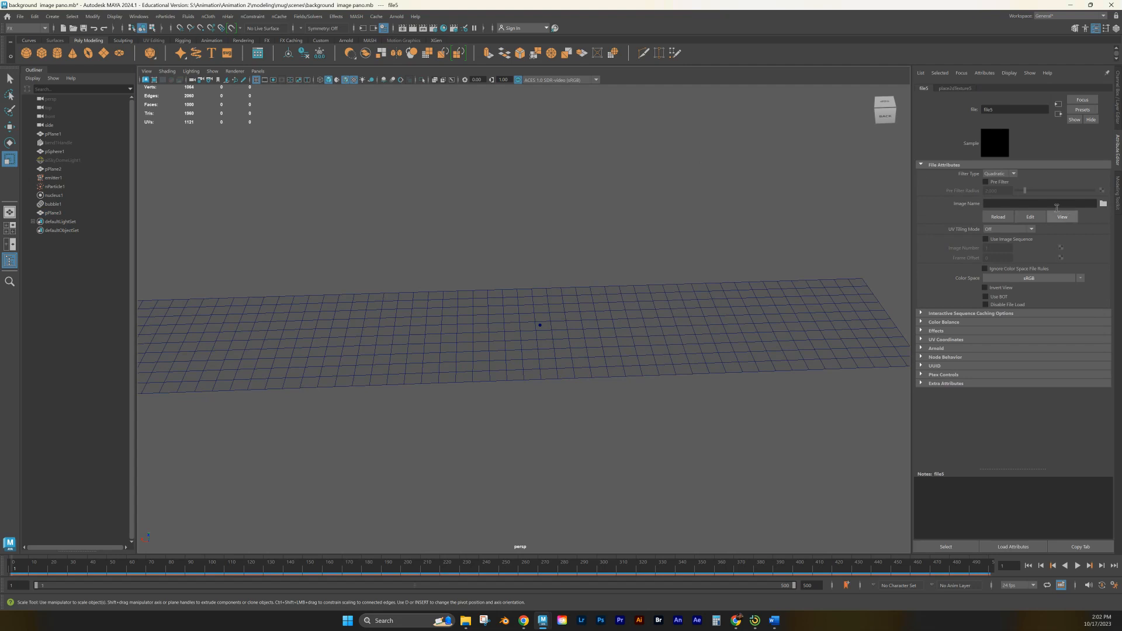
pyautogui.click(1103, 205)
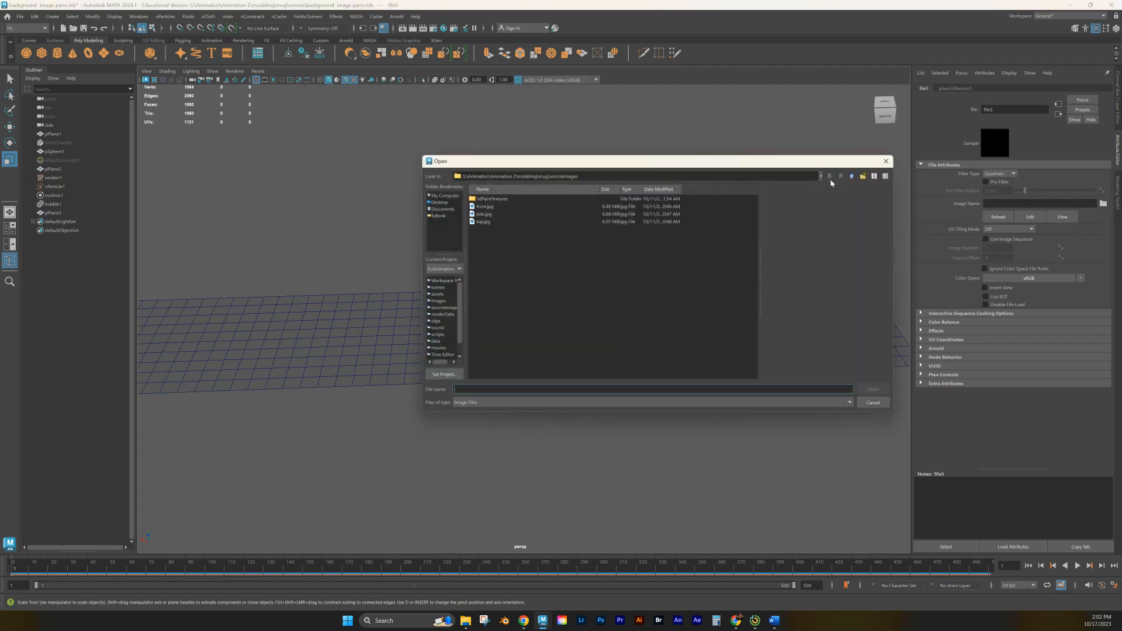
pyautogui.click(851, 176)
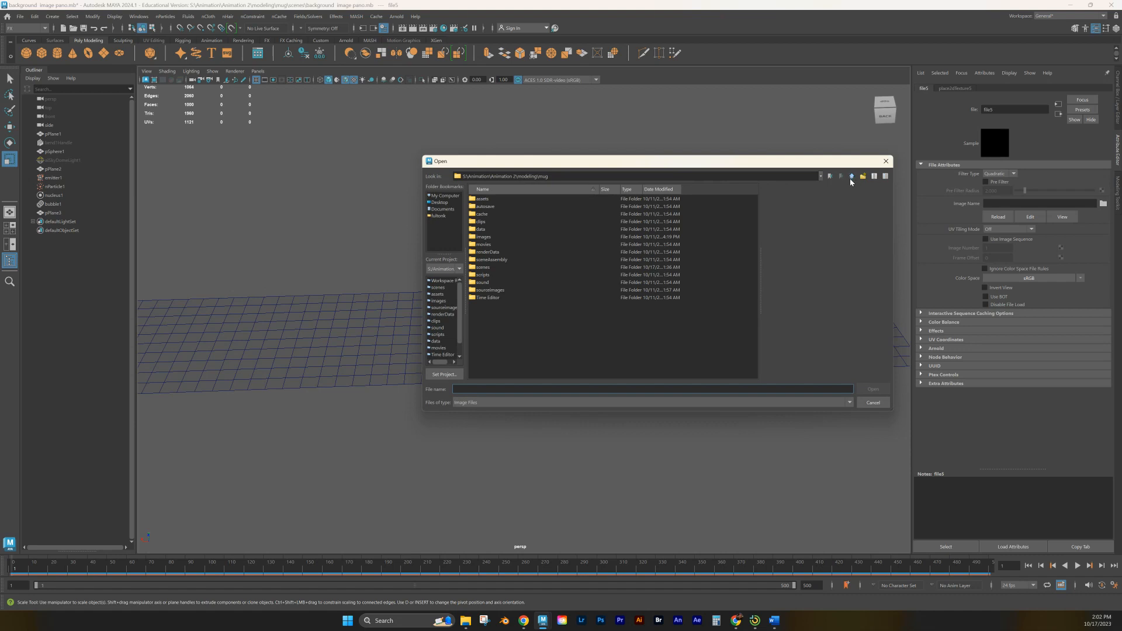
pyautogui.doubleClick(851, 177)
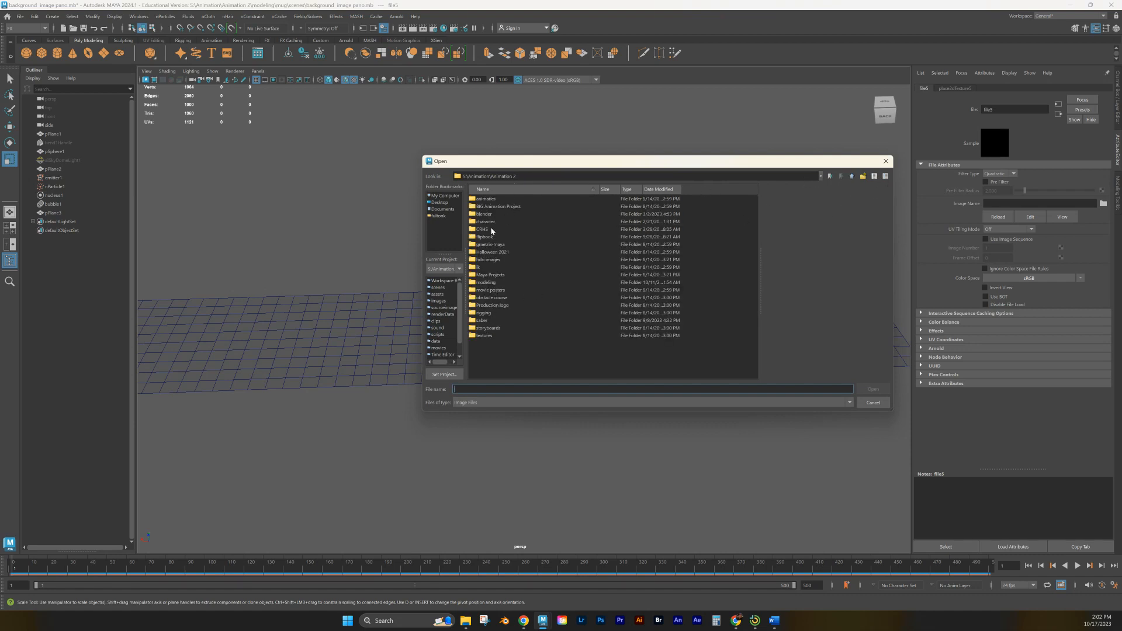
pyautogui.doubleClick(484, 283)
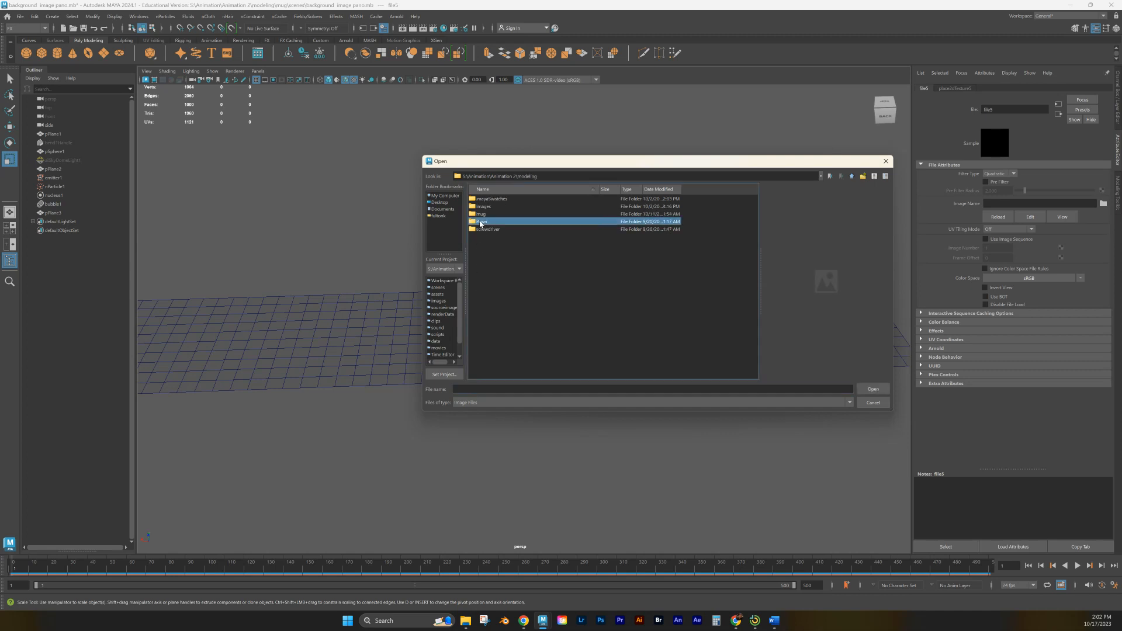
pyautogui.doubleClick(482, 221)
pyautogui.doubleClick(482, 290)
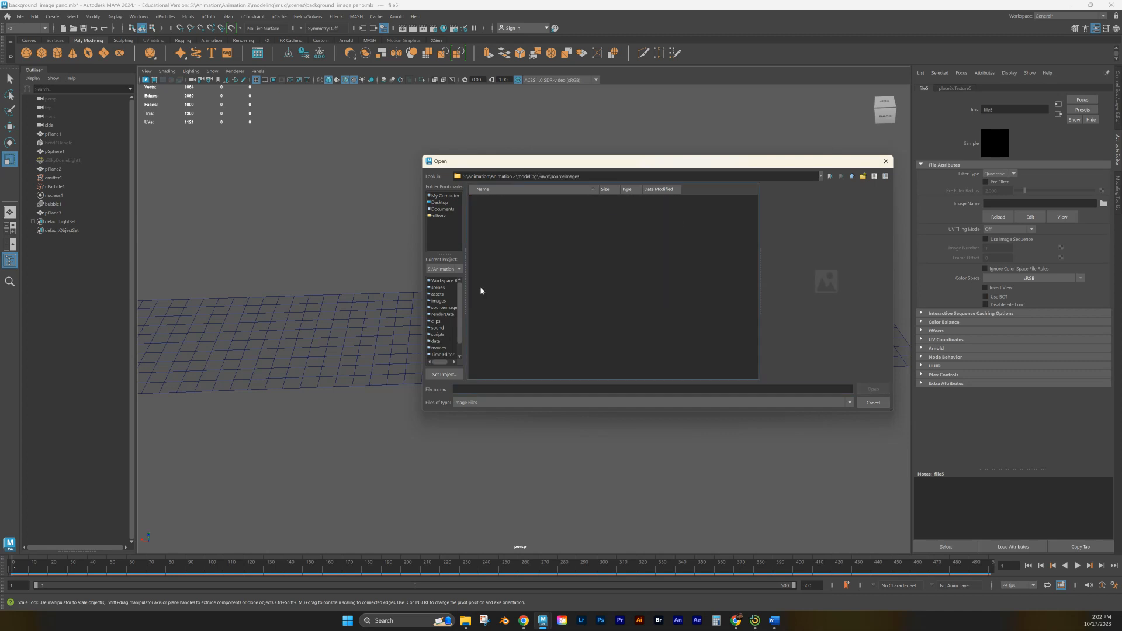
pyautogui.click(488, 237)
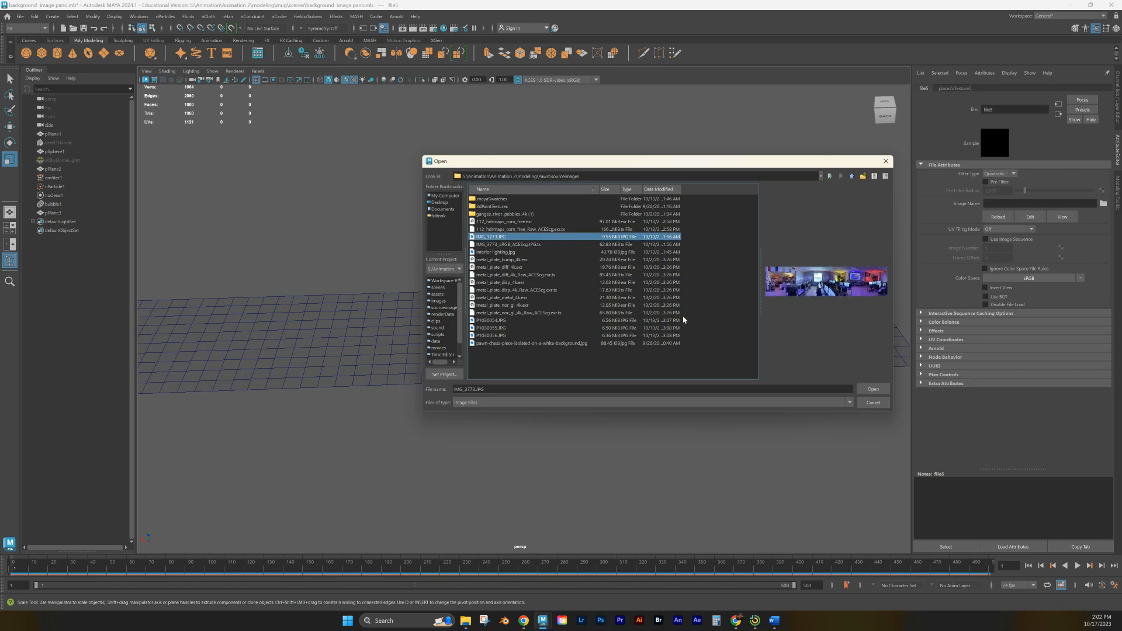
pyautogui.click(871, 389)
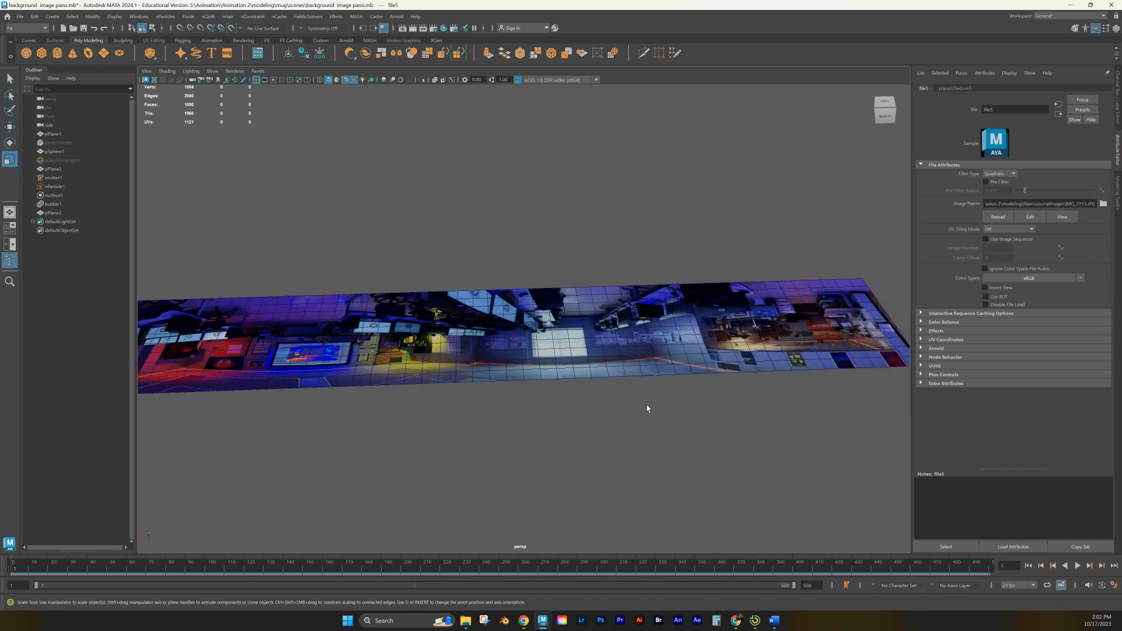
# - Select the textured plane and rotate it upright to 90 degrees about X
pyautogui.keyDown('alt'); pyautogui.moveTo(596, 389); pyautogui.dragTo(547, 354); pyautogui.keyUp('alt')
pyautogui.click(547, 354)
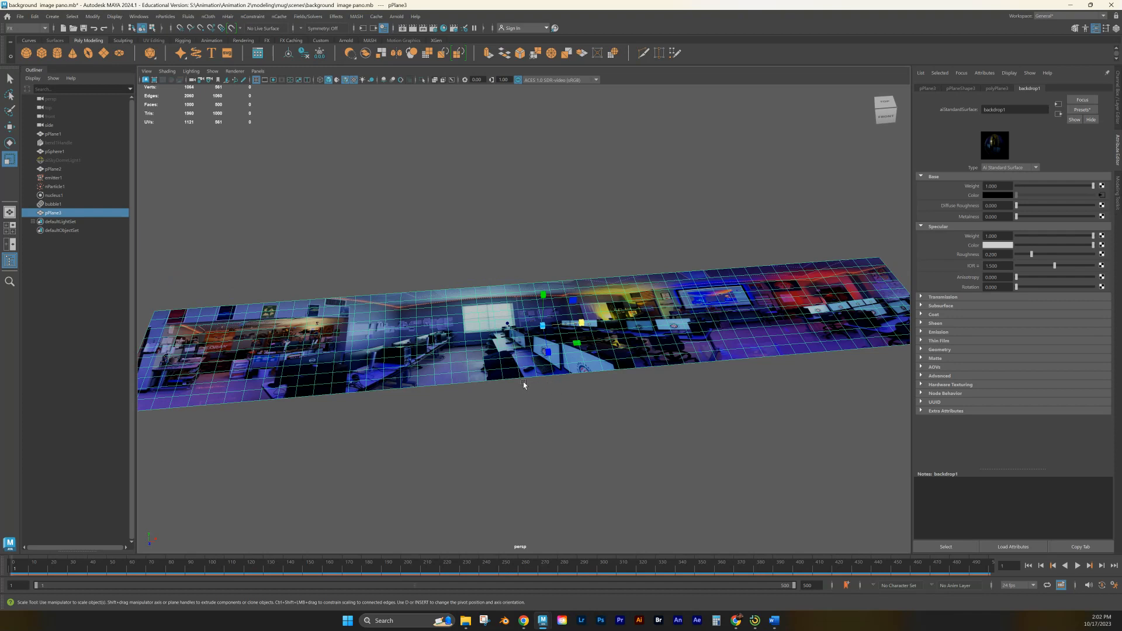
pyautogui.press('e')
pyautogui.moveTo(511, 422)
pyautogui.keyDown('alt'); pyautogui.mouseDown()
pyautogui.moveTo(529, 418)
pyautogui.moveTo(519, 407)
pyautogui.mouseUp(); pyautogui.keyUp('alt')
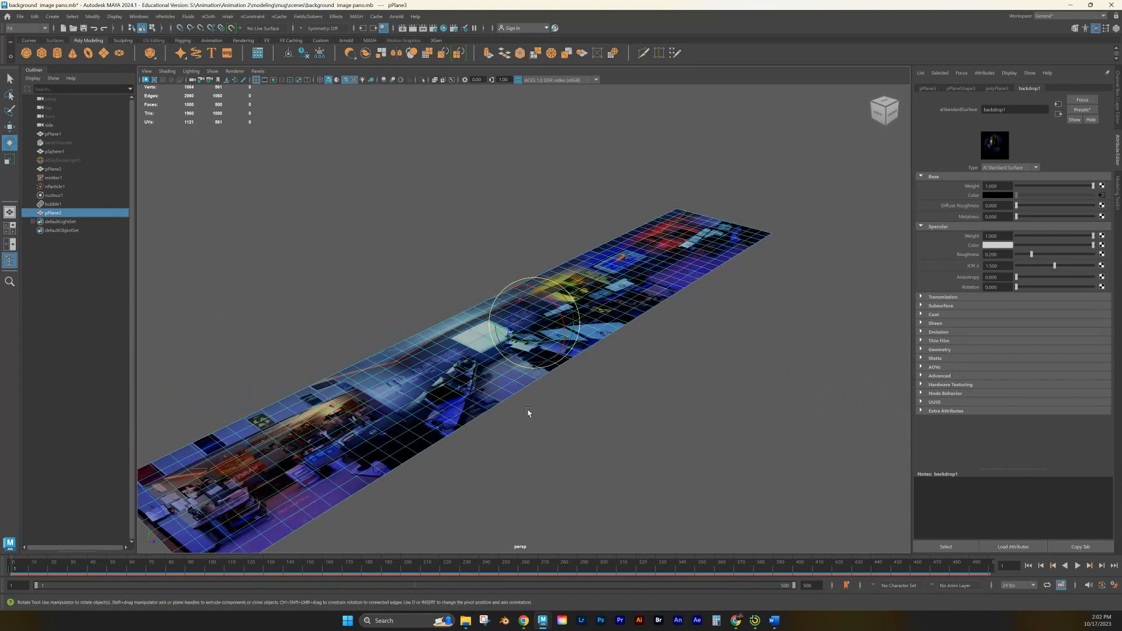
pyautogui.moveTo(550, 299); pyautogui.dragTo(538, 388)
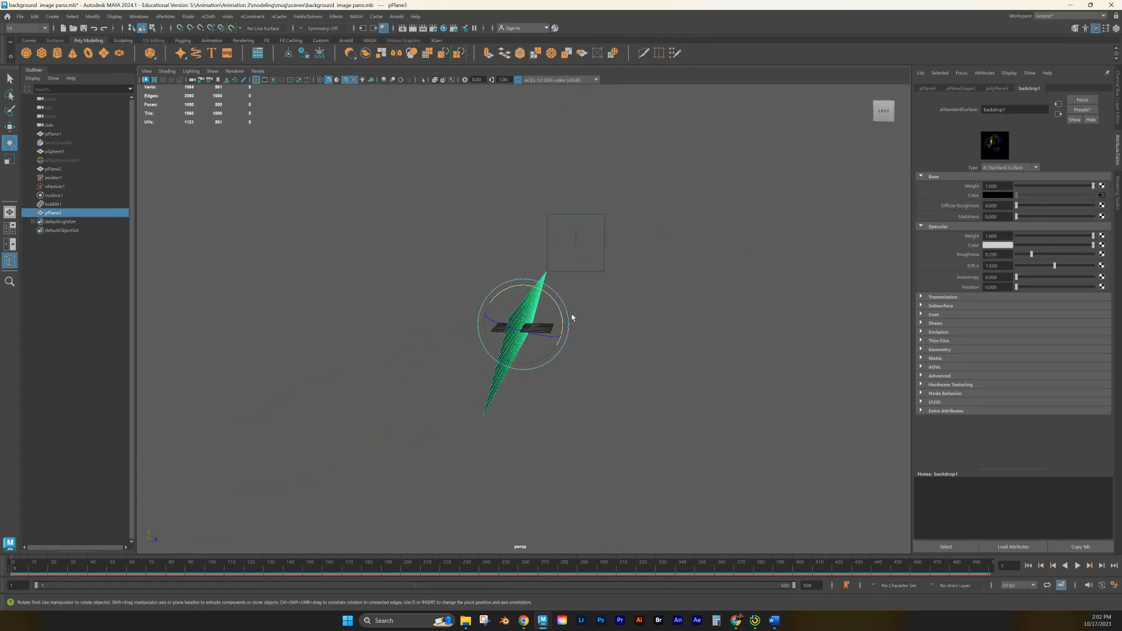
pyautogui.moveTo(560, 316); pyautogui.dragTo(561, 318)
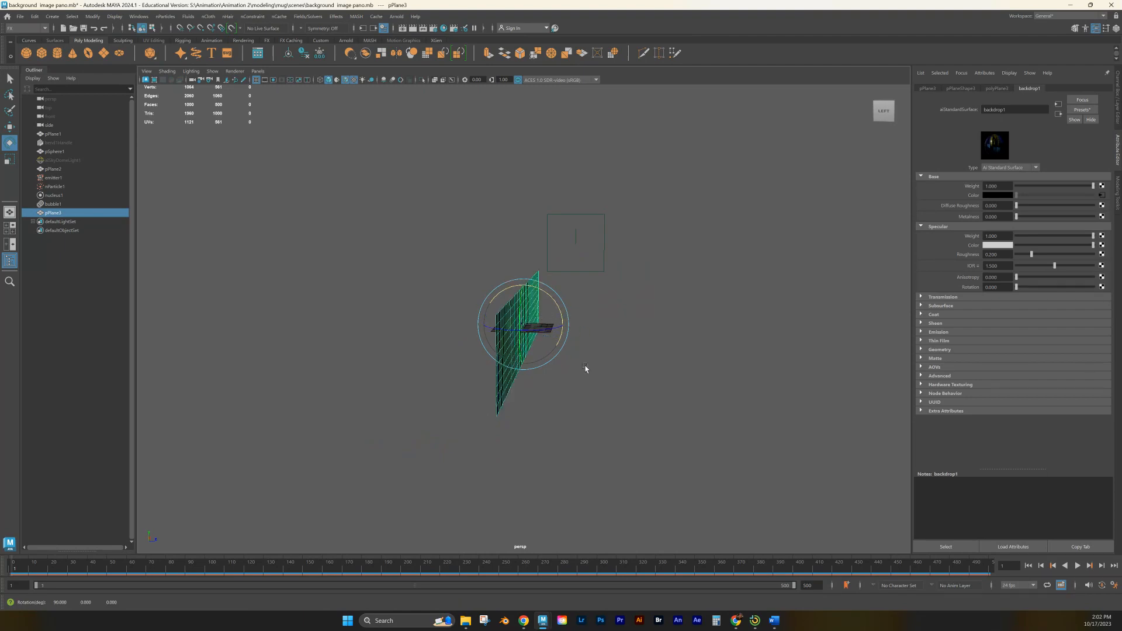
# - Raise the upright panorama plane and push it back so that it stands behind the table
pyautogui.keyDown('alt'); pyautogui.moveTo(584, 381); pyautogui.dragTo(526, 384); pyautogui.keyUp('alt')
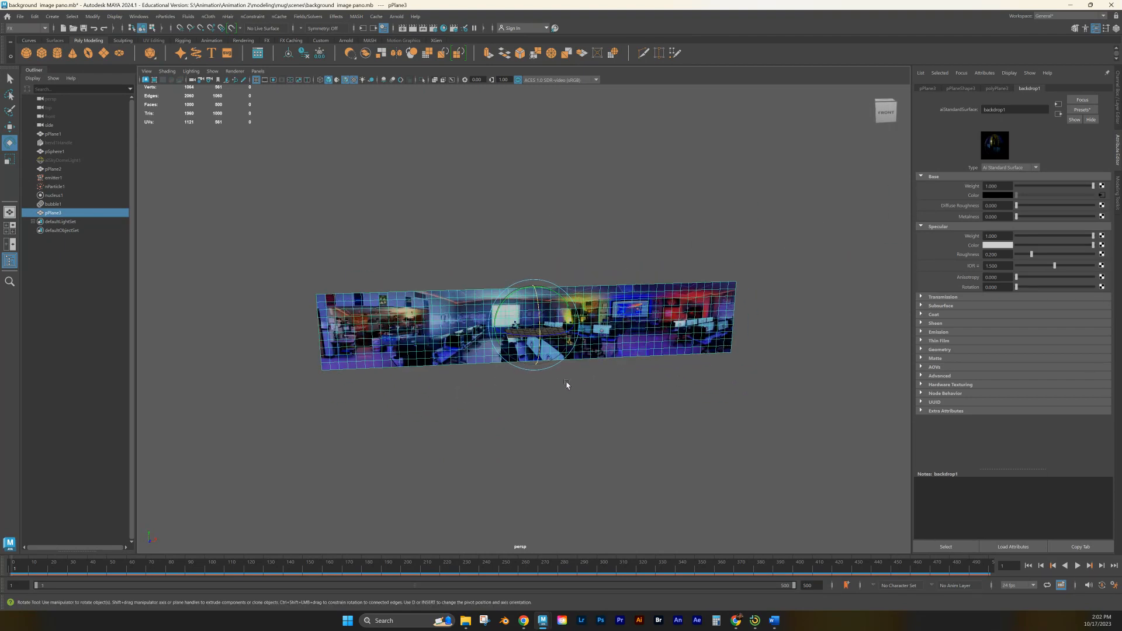
pyautogui.scroll(5, 538, 366)
pyautogui.keyDown('alt'); pyautogui.moveTo(590, 405); pyautogui.dragTo(585, 403); pyautogui.keyUp('alt')
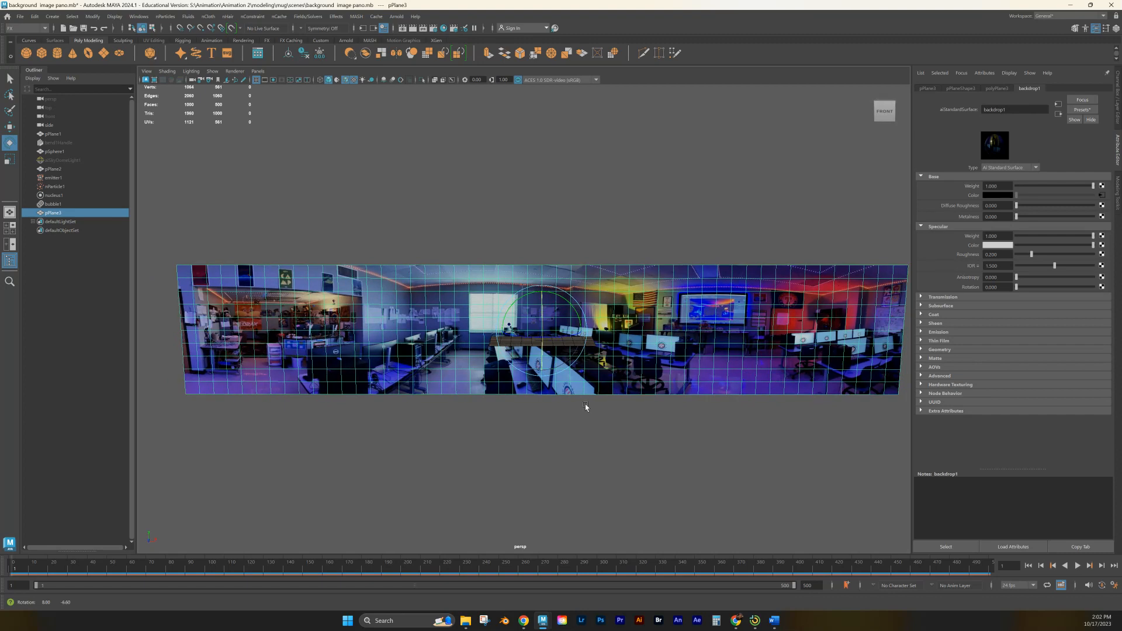
pyautogui.press('w')
pyautogui.moveTo(542, 295); pyautogui.dragTo(542, 217)
pyautogui.keyDown('alt'); pyautogui.moveTo(526, 418); pyautogui.dragTo(598, 448); pyautogui.keyUp('alt')
pyautogui.moveTo(568, 259); pyautogui.dragTo(471, 233)
pyautogui.keyDown('alt'); pyautogui.moveTo(643, 436); pyautogui.dragTo(591, 426); pyautogui.keyUp('alt')
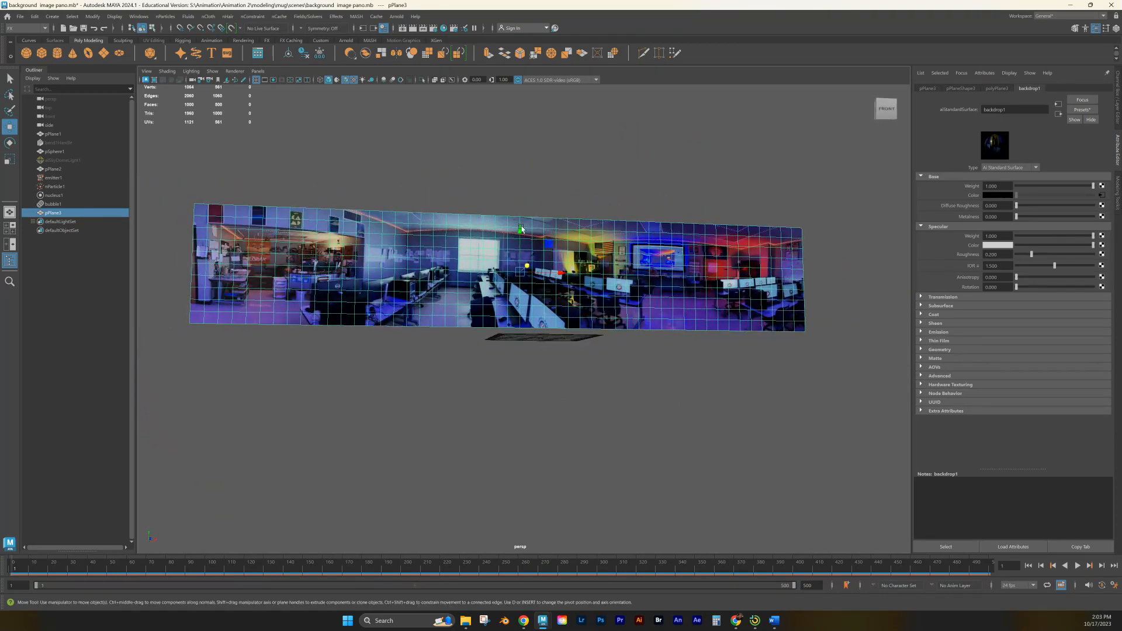
pyautogui.moveTo(520, 232); pyautogui.dragTo(520, 271)
pyautogui.keyDown('alt'); pyautogui.moveTo(579, 472); pyautogui.dragTo(563, 463); pyautogui.keyUp('alt')
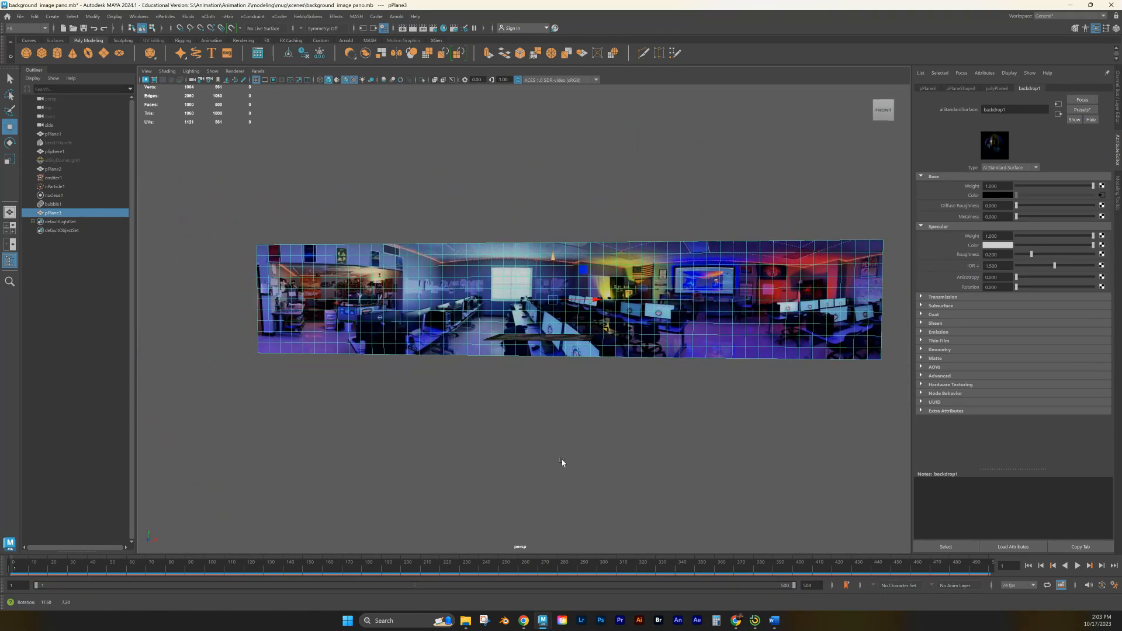
# - Switch to the Modeling menu set and add a nonlinear Bend deformer to the panorama plane
pyautogui.scroll(4, 623, 363)
pyautogui.scroll(-2, 559, 431)
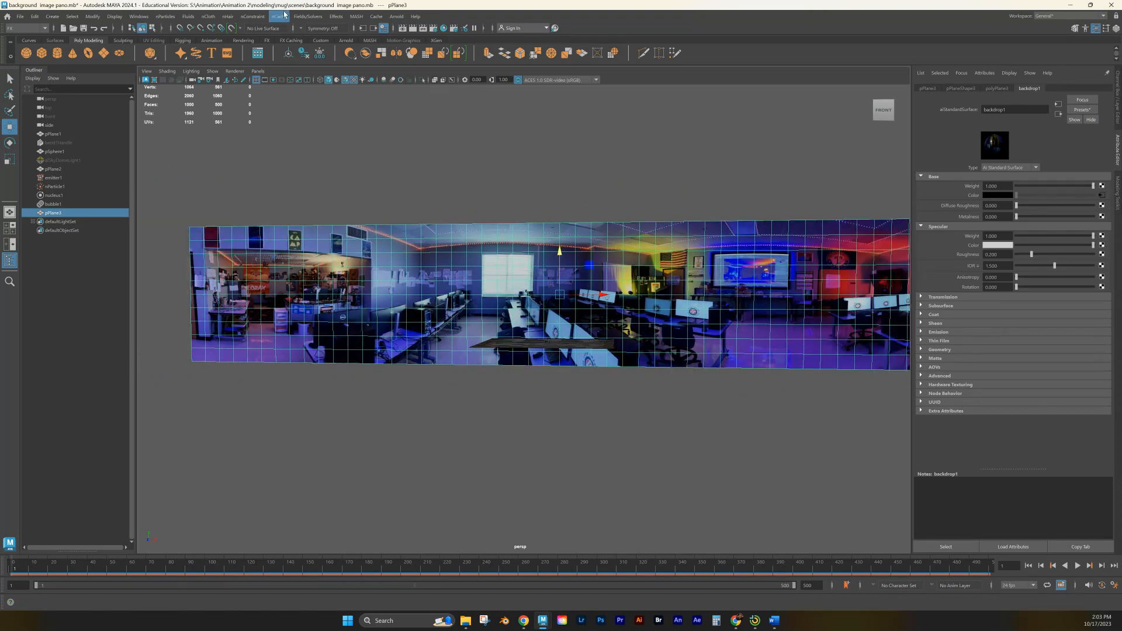
pyautogui.click(47, 30)
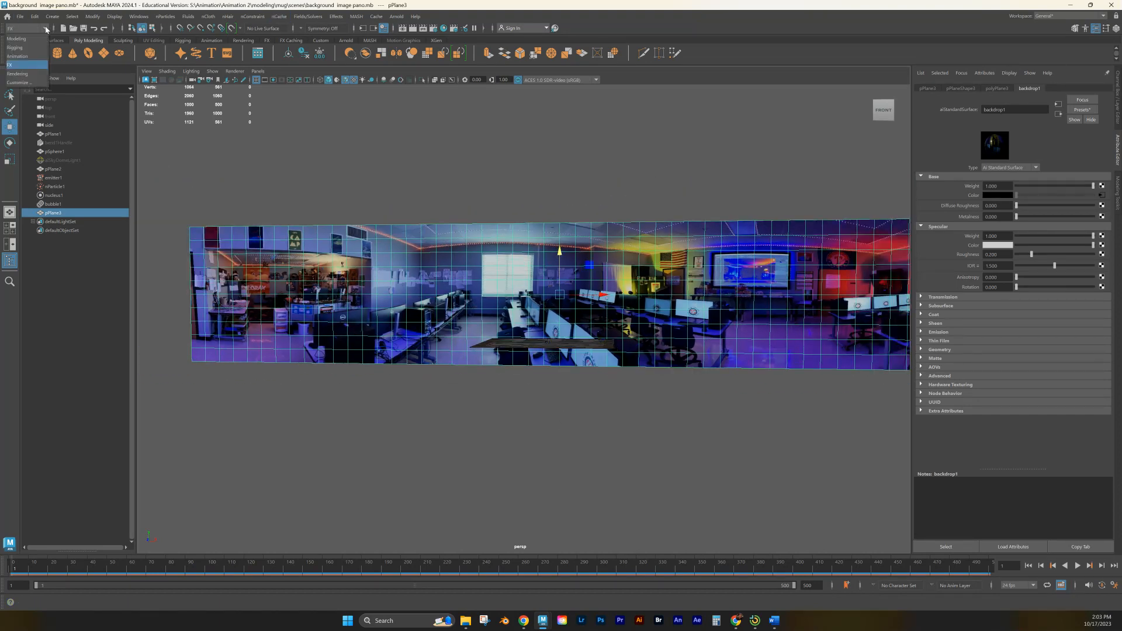
pyautogui.click(20, 39)
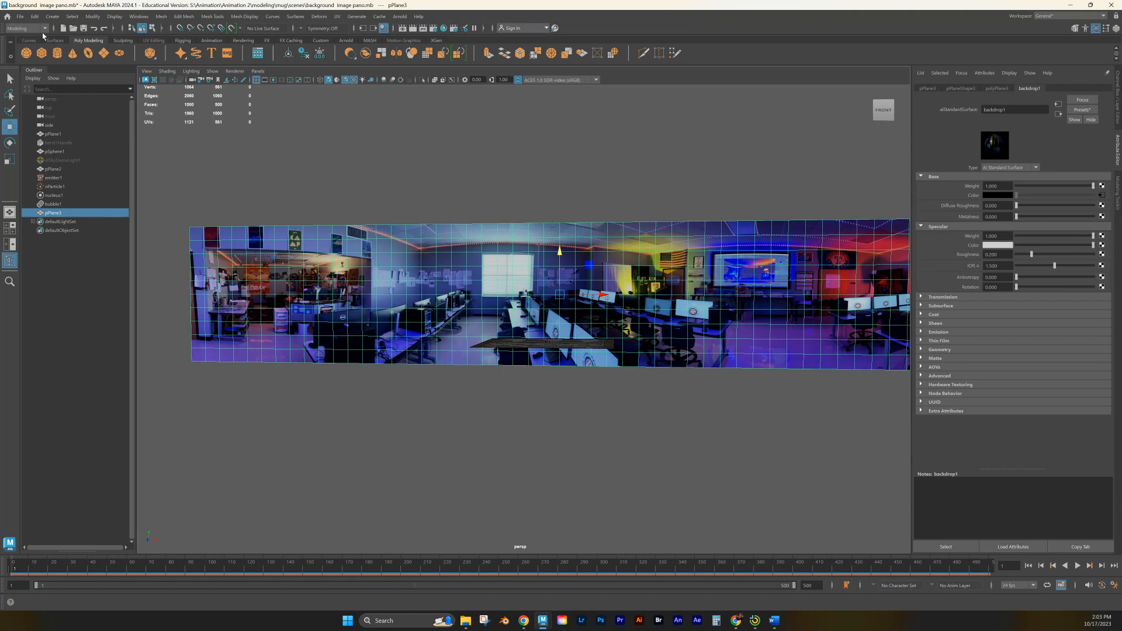
pyautogui.click(313, 17)
pyautogui.moveTo(331, 166)
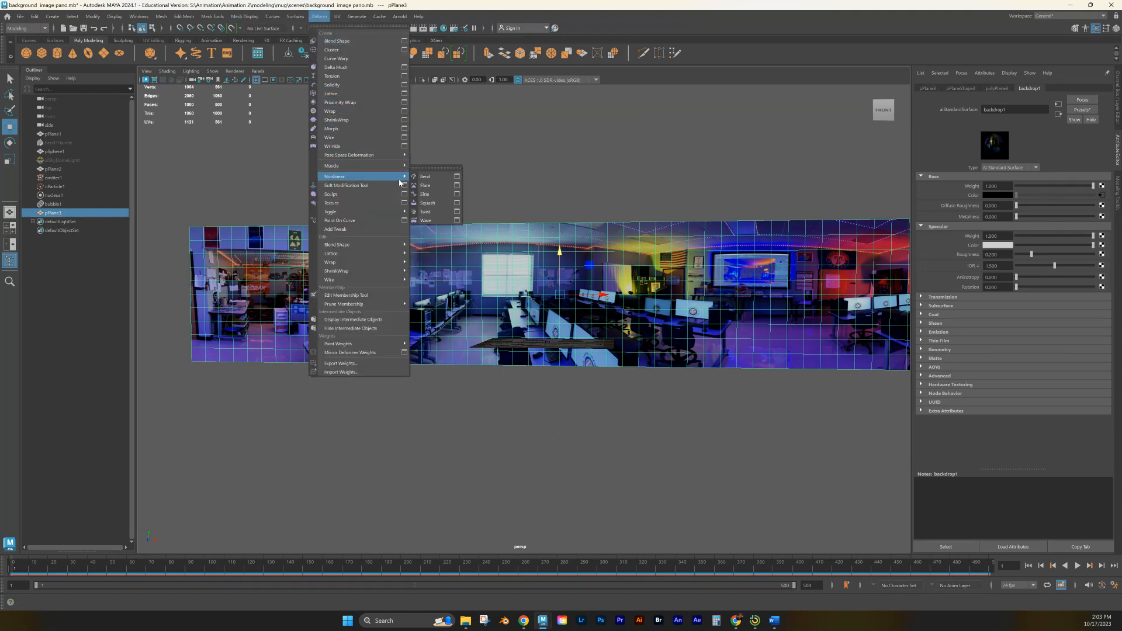
pyautogui.click(437, 175)
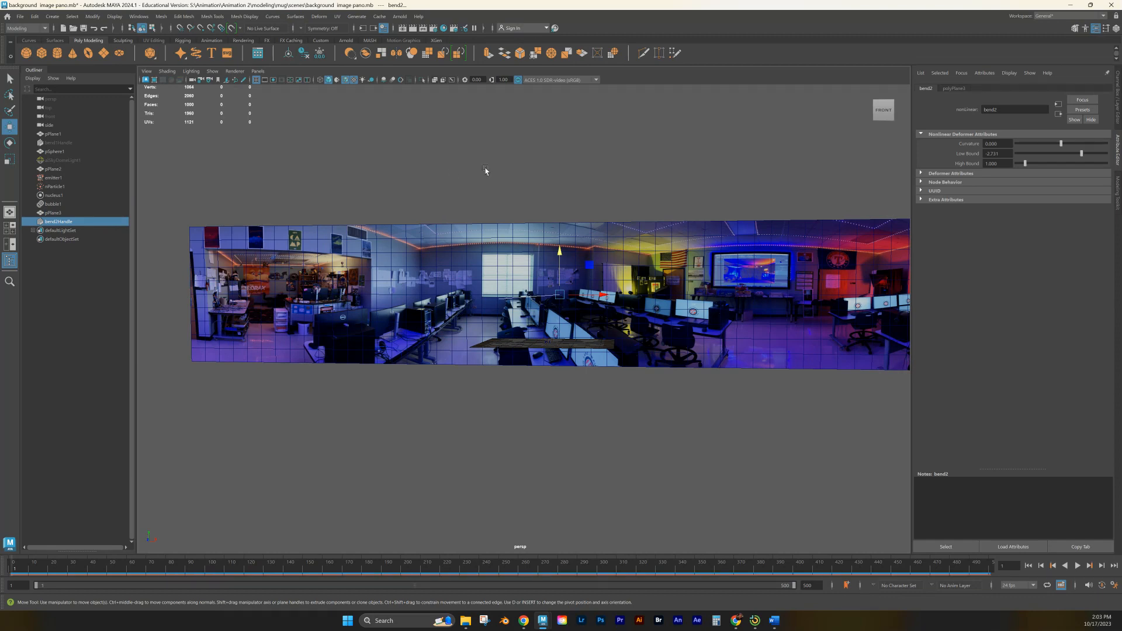
# - Select the bend handle and rotate it to 90 degrees in Y so it runs along the plane's length
pyautogui.keyDown('alt'); pyautogui.moveTo(446, 371); pyautogui.dragTo(514, 351); pyautogui.keyUp('alt')
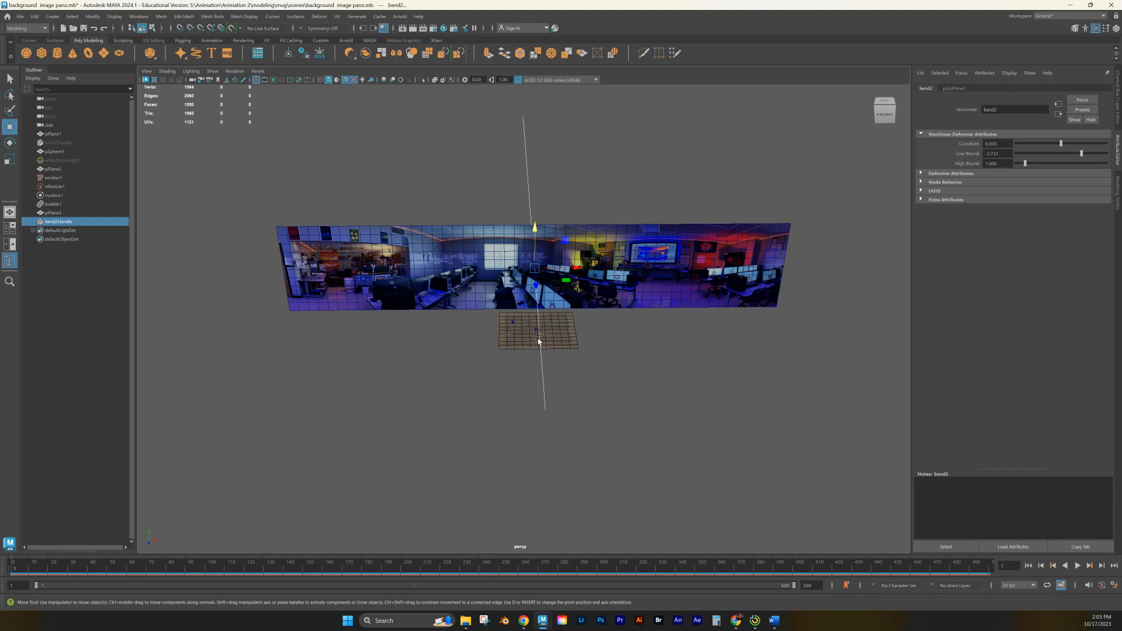
pyautogui.click(543, 377)
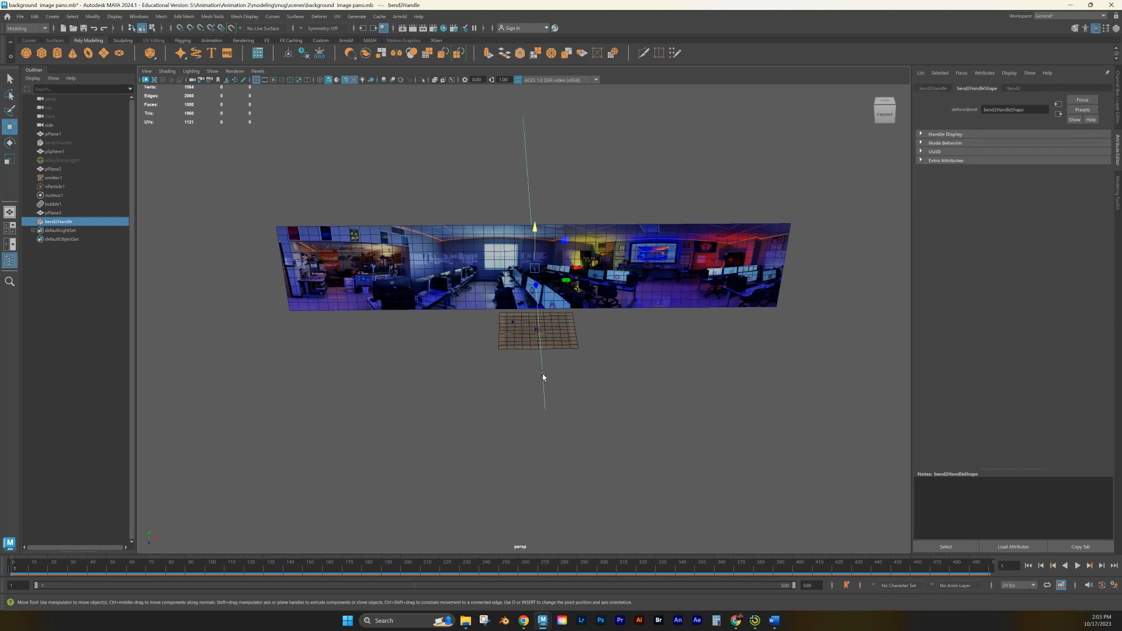
pyautogui.press('e')
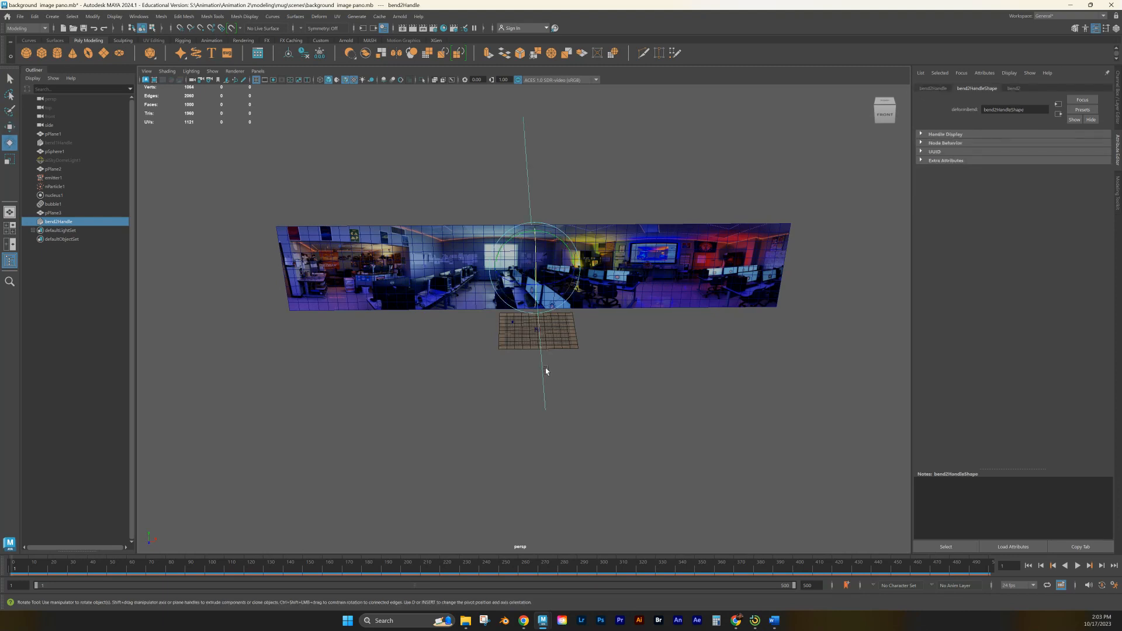
pyautogui.keyDown('alt'); pyautogui.moveTo(510, 323); pyautogui.dragTo(509, 340); pyautogui.keyUp('alt')
pyautogui.moveTo(532, 266); pyautogui.dragTo(575, 263)
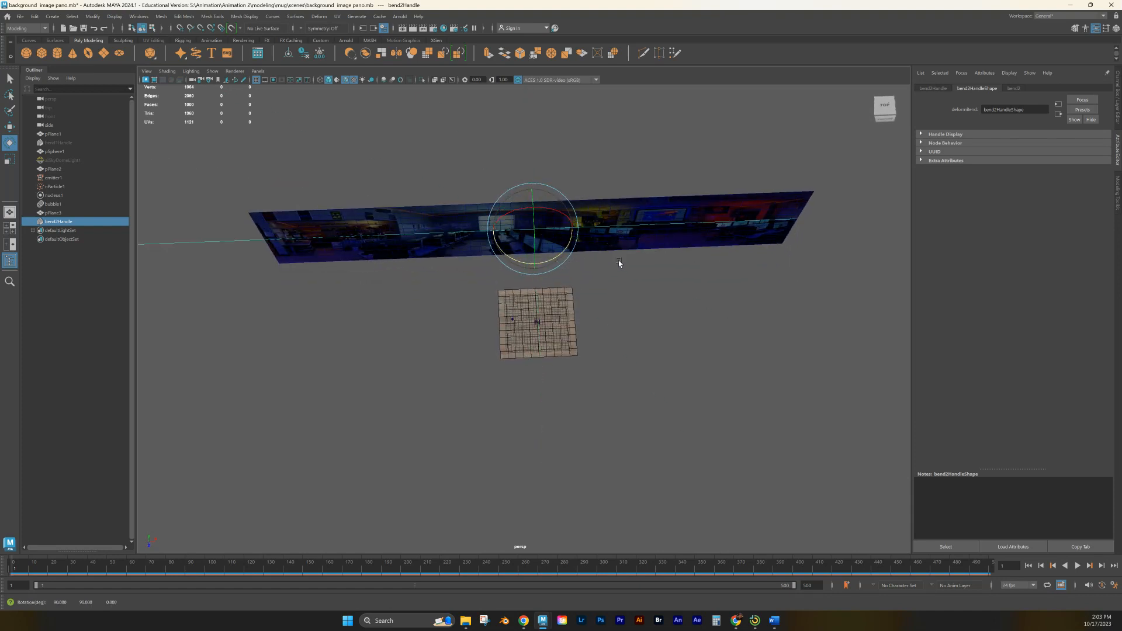
pyautogui.keyDown('alt'); pyautogui.moveTo(549, 330); pyautogui.dragTo(554, 316); pyautogui.keyUp('alt')
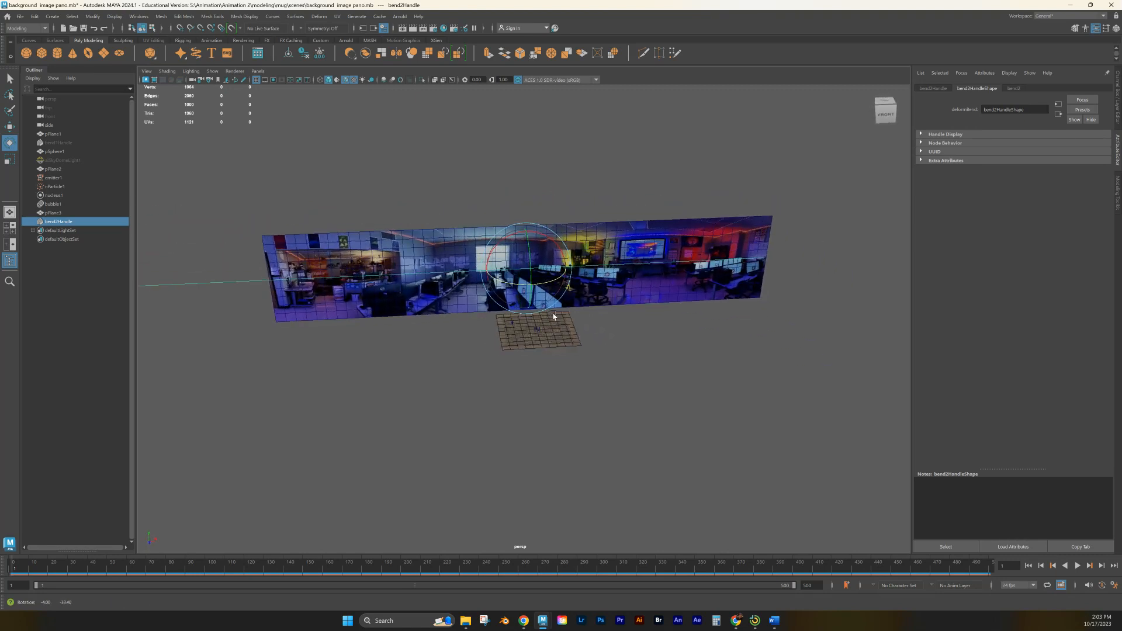
# - Open the panorama bend deformer's attributes, try out a curvature on the plane and reset Curvature to 0
pyautogui.click(1013, 88)
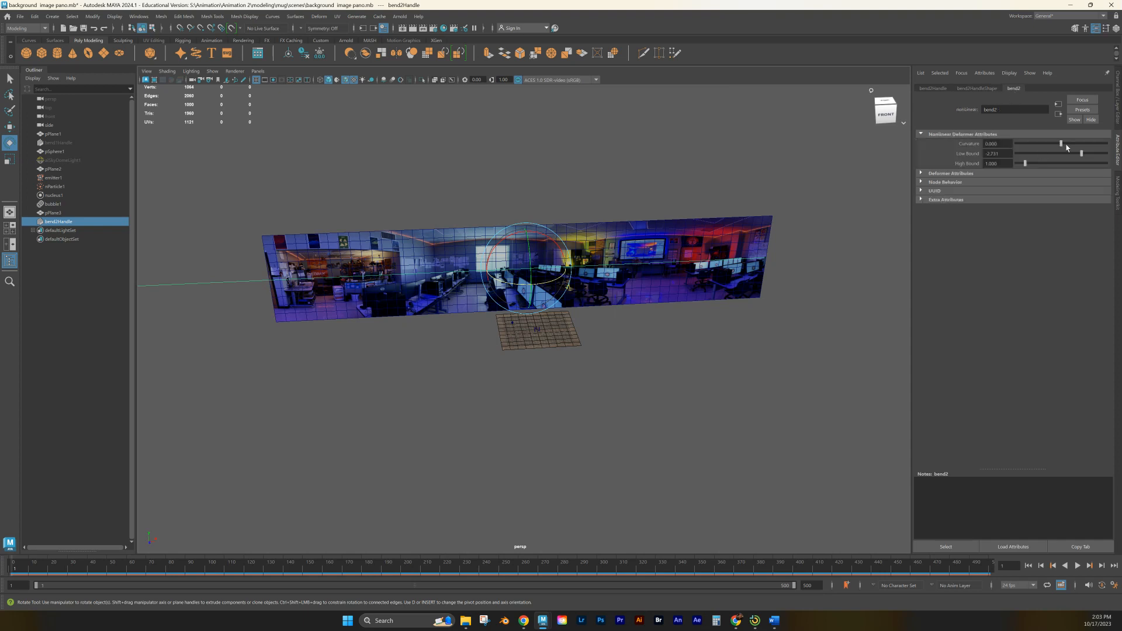
pyautogui.moveTo(1061, 145); pyautogui.dragTo(1051, 119)
pyautogui.doubleClick(1011, 142)
pyautogui.write('0')
pyautogui.press('Return')
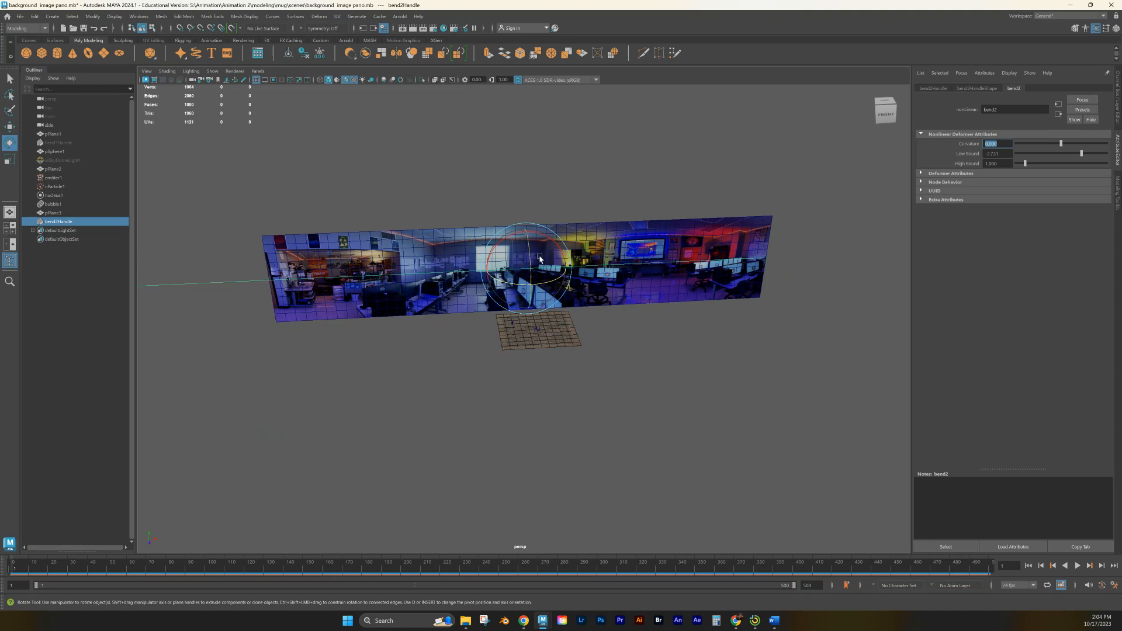
pyautogui.click(237, 283)
pyautogui.click(244, 281)
pyautogui.moveTo(1061, 143)
pyautogui.mouseDown()
pyautogui.moveTo(1043, 145)
pyautogui.moveTo(1057, 147)
pyautogui.mouseUp()
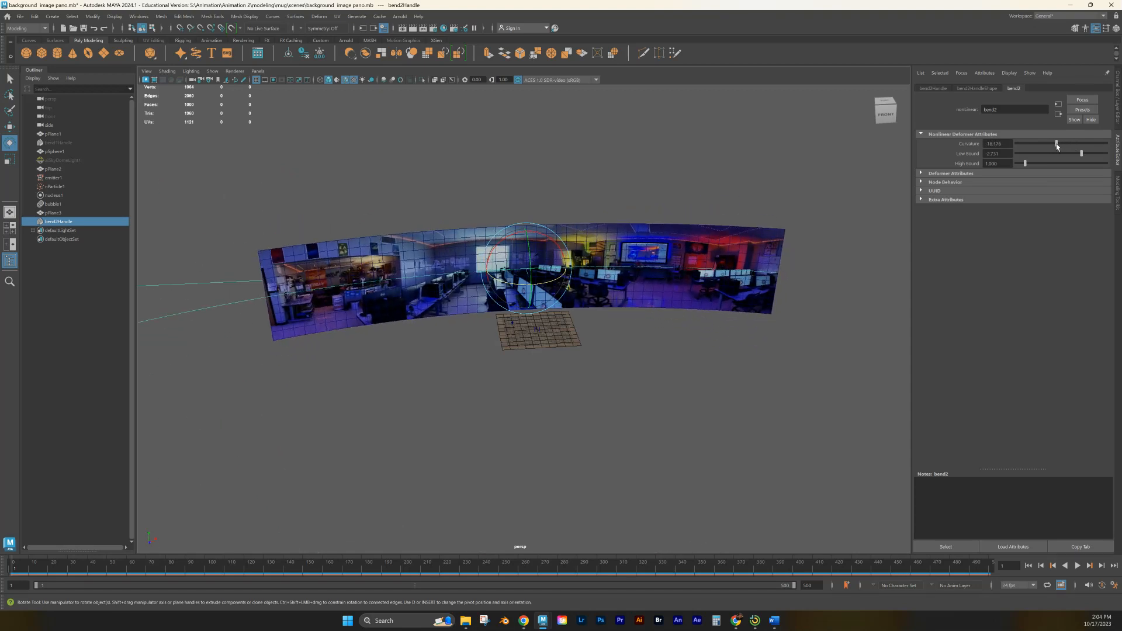
pyautogui.hotkey('ctrl', 'z')
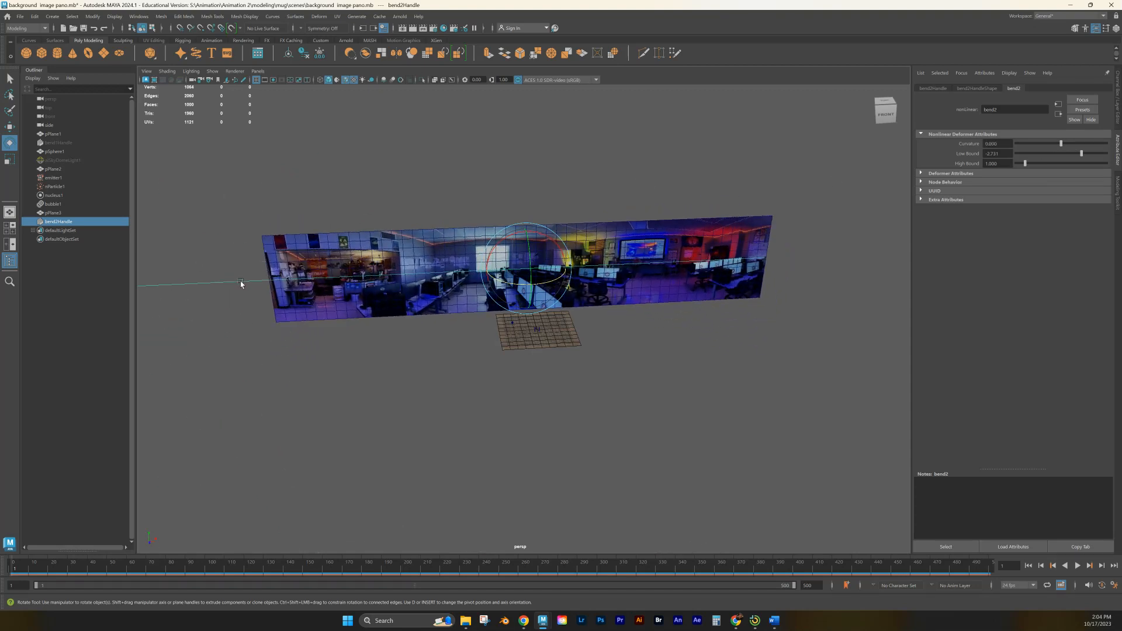
# - Bend the panorama plane around the table by setting the deformer's Curvature to about -126
pyautogui.moveTo(529, 260)
pyautogui.mouseDown()
pyautogui.moveTo(531, 228)
pyautogui.moveTo(533, 250)
pyautogui.mouseUp()
pyautogui.moveTo(1058, 144); pyautogui.dragTo(1030, 150)
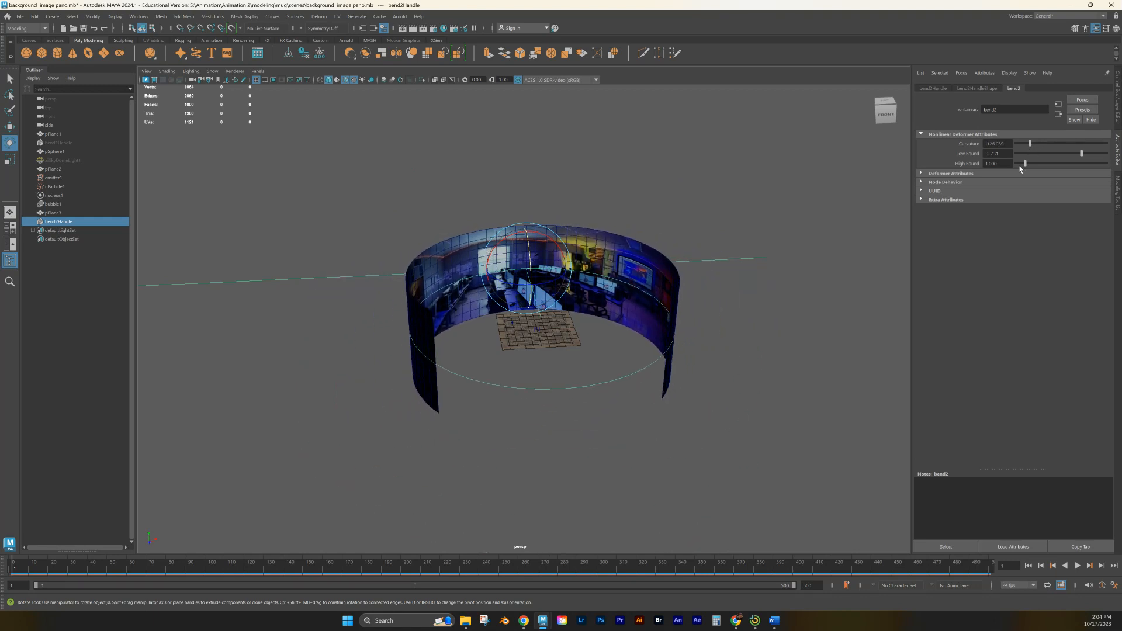
pyautogui.keyDown('alt'); pyautogui.moveTo(765, 313); pyautogui.dragTo(726, 343); pyautogui.keyUp('alt')
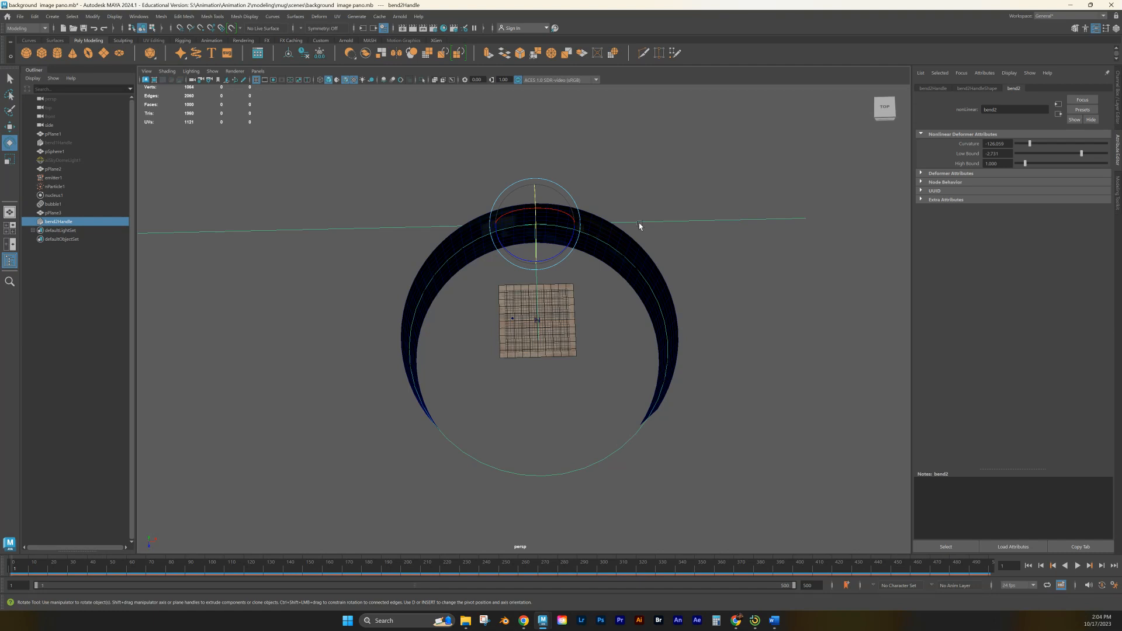
pyautogui.press('w')
pyautogui.moveTo(537, 266); pyautogui.dragTo(538, 240)
pyautogui.hotkey('ctrl', 'z')
# - Select the curved panorama plane together with its bend handle and move both back to about -44.9 in Z
pyautogui.click(604, 230)
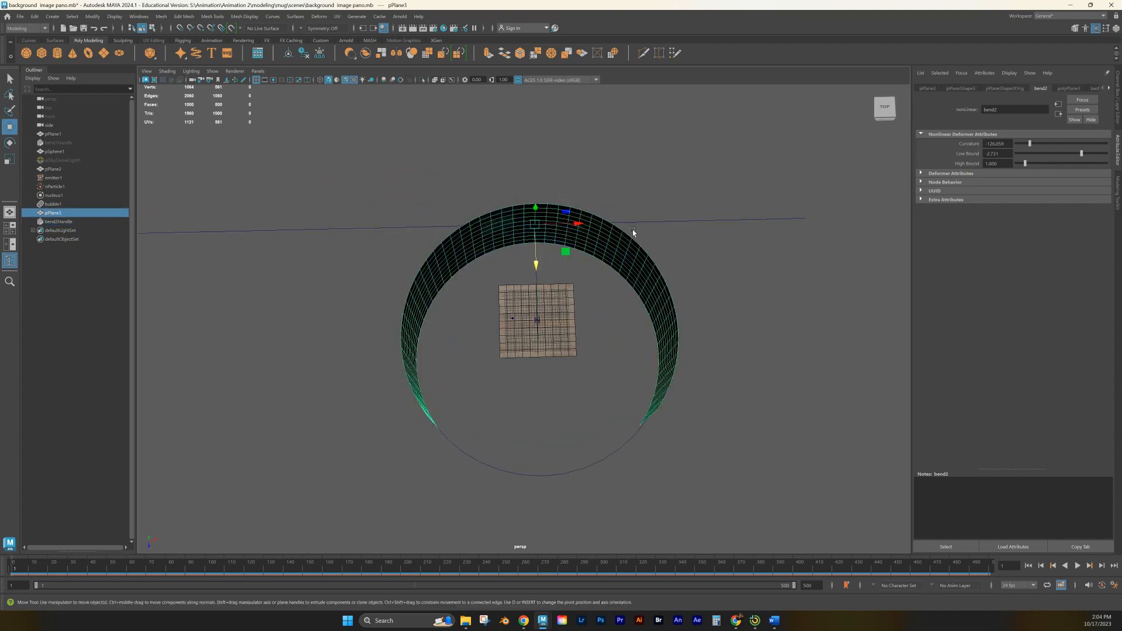
pyautogui.moveTo(537, 265)
pyautogui.mouseDown()
pyautogui.moveTo(536, 187)
pyautogui.moveTo(536, 263)
pyautogui.mouseUp()
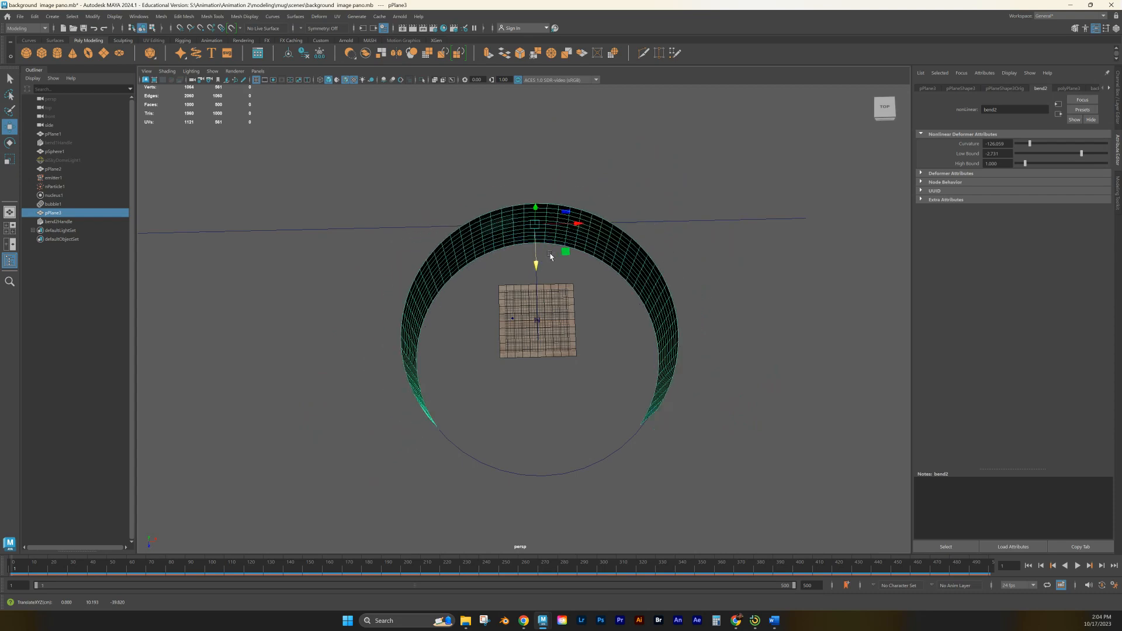
pyautogui.keyDown('shift'); pyautogui.click(639, 223); pyautogui.keyUp('shift')
pyautogui.moveTo(541, 268); pyautogui.dragTo(544, 234)
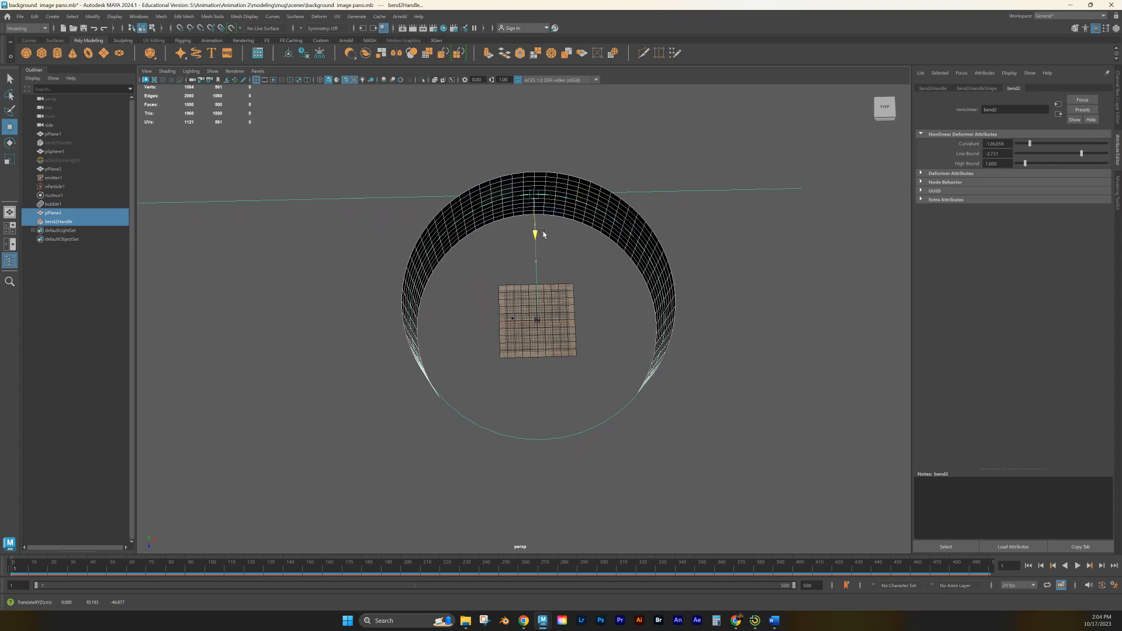
# - Scale the panorama plane and bend handle down together, move them toward the table to about -29 in Z, and deselect them
pyautogui.keyDown('alt'); pyautogui.moveTo(602, 336); pyautogui.dragTo(573, 249); pyautogui.keyUp('alt')
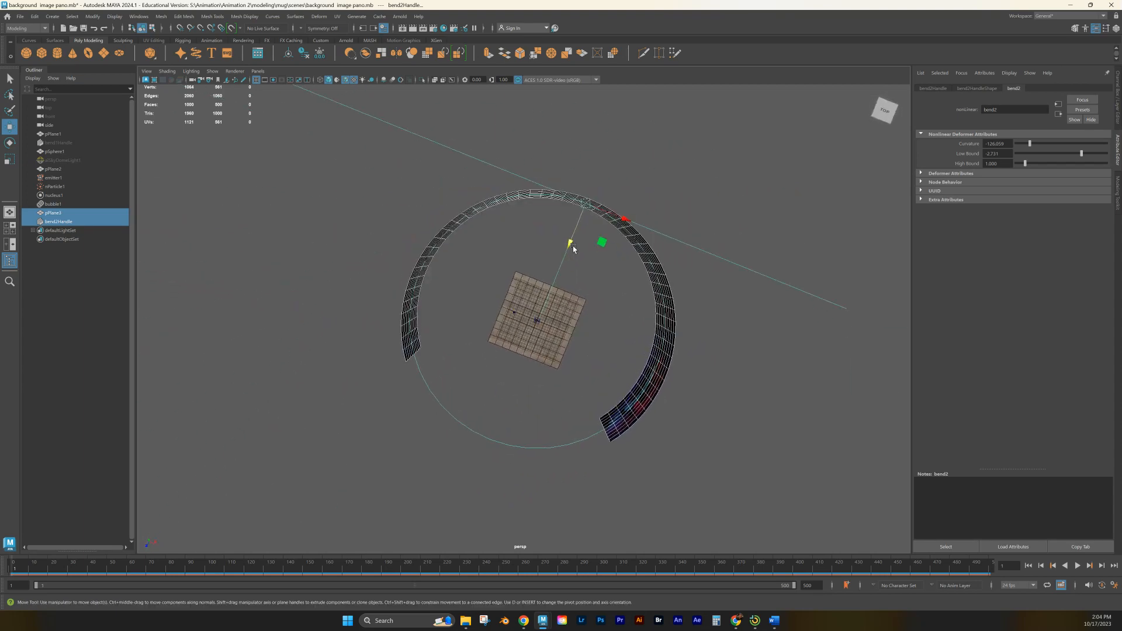
pyautogui.keyDown('alt'); pyautogui.moveTo(574, 248); pyautogui.dragTo(570, 361); pyautogui.keyUp('alt')
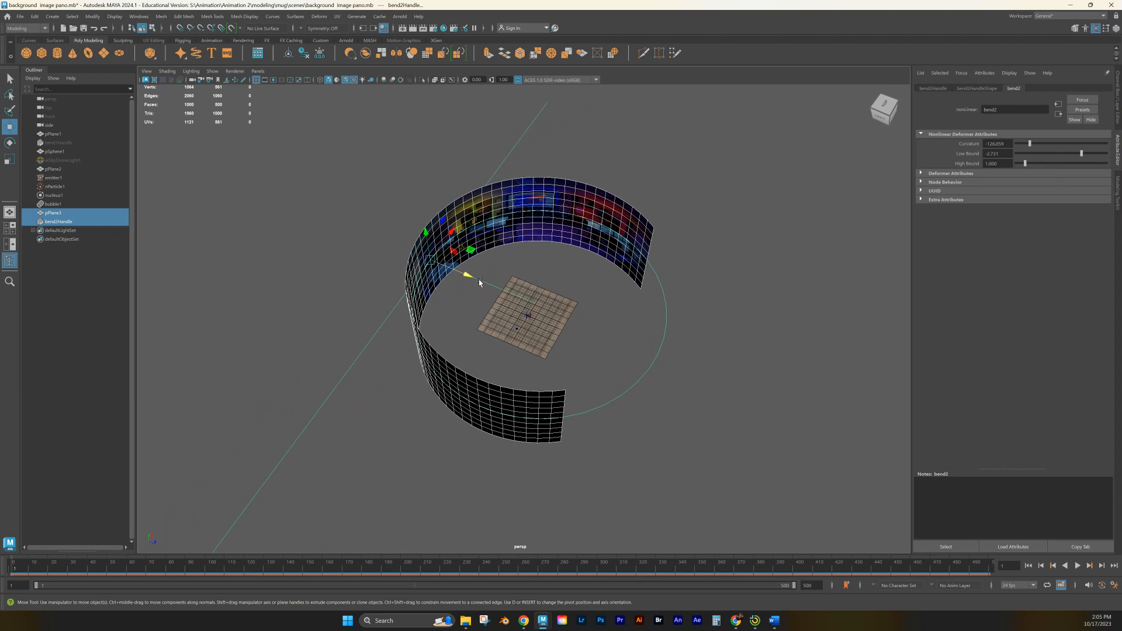
pyautogui.press('r')
pyautogui.moveTo(431, 261); pyautogui.dragTo(62, 264)
pyautogui.press('w')
pyautogui.moveTo(481, 276); pyautogui.dragTo(532, 291)
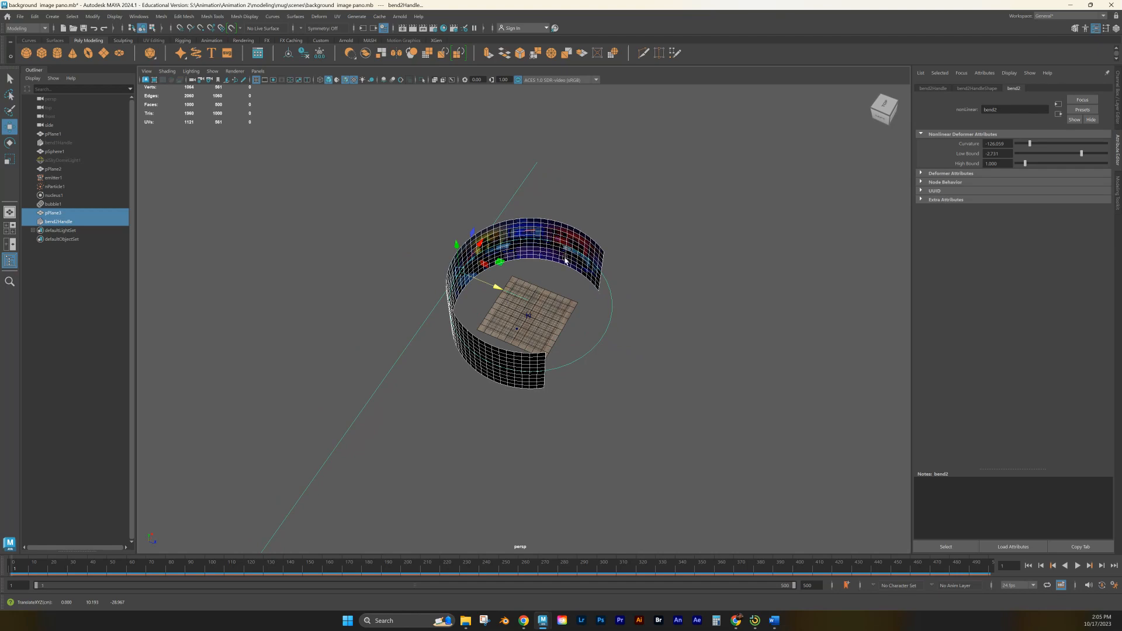
pyautogui.keyDown('alt'); pyautogui.moveTo(570, 380); pyautogui.dragTo(533, 388); pyautogui.keyUp('alt')
pyautogui.click(538, 385)
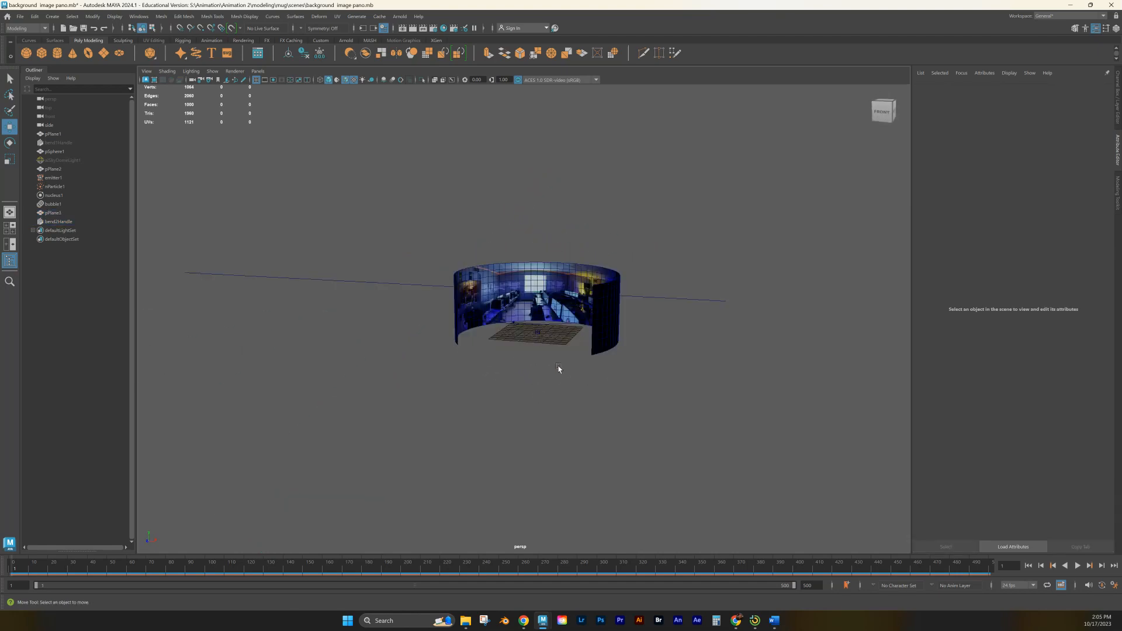
# - Select only the curved panorama plane and stretch its height with the Scale tool
pyautogui.scroll(3, 560, 369)
pyautogui.scroll(4, 565, 370)
pyautogui.click(591, 271)
pyautogui.keyDown('alt'); pyautogui.moveTo(566, 379); pyautogui.dragTo(602, 384); pyautogui.keyUp('alt')
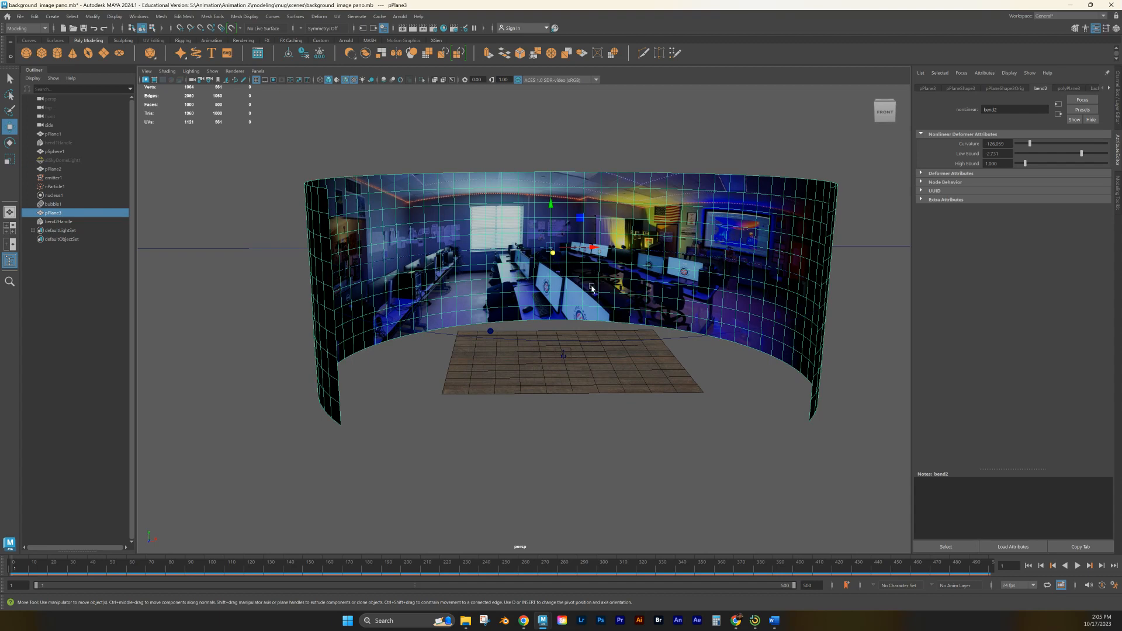
pyautogui.press('r')
pyautogui.moveTo(589, 247)
pyautogui.mouseDown()
pyautogui.moveTo(549, 248)
pyautogui.moveTo(604, 248)
pyautogui.moveTo(593, 247)
pyautogui.mouseUp()
pyautogui.keyDown('alt'); pyautogui.moveTo(566, 340); pyautogui.dragTo(581, 222); pyautogui.keyUp('alt')
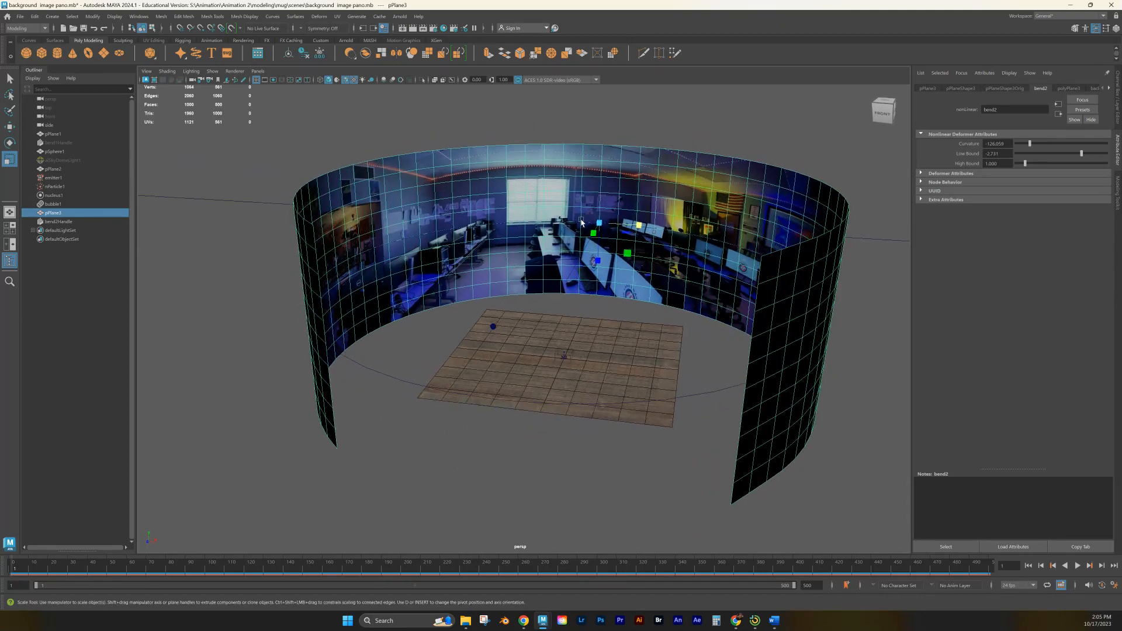
pyautogui.moveTo(595, 260)
pyautogui.mouseDown()
pyautogui.moveTo(593, 294)
pyautogui.moveTo(589, 273)
pyautogui.mouseUp()
# - Lower the panorama plane so that the room image meets the far edge of the table
pyautogui.scroll(5, 549, 380)
pyautogui.keyDown('alt'); pyautogui.moveTo(548, 378); pyautogui.dragTo(677, 324); pyautogui.keyUp('alt')
pyautogui.press('w')
pyautogui.moveTo(596, 209); pyautogui.dragTo(596, 295)
pyautogui.keyDown('alt'); pyautogui.moveTo(583, 420); pyautogui.dragTo(546, 413); pyautogui.keyUp('alt')
pyautogui.keyDown('alt'); pyautogui.moveTo(483, 383); pyautogui.dragTo(599, 391); pyautogui.keyUp('alt')
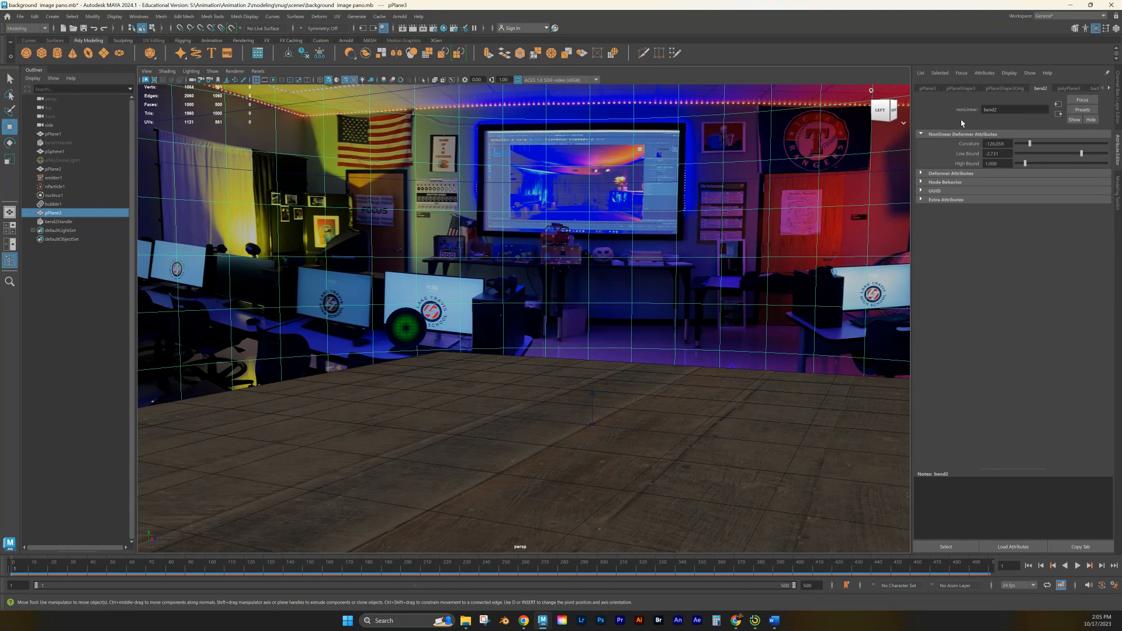
# - Open the attributes of the backdrop1 material assigned to the panorama plane to examine its base and specular settings
pyautogui.click(1108, 89)
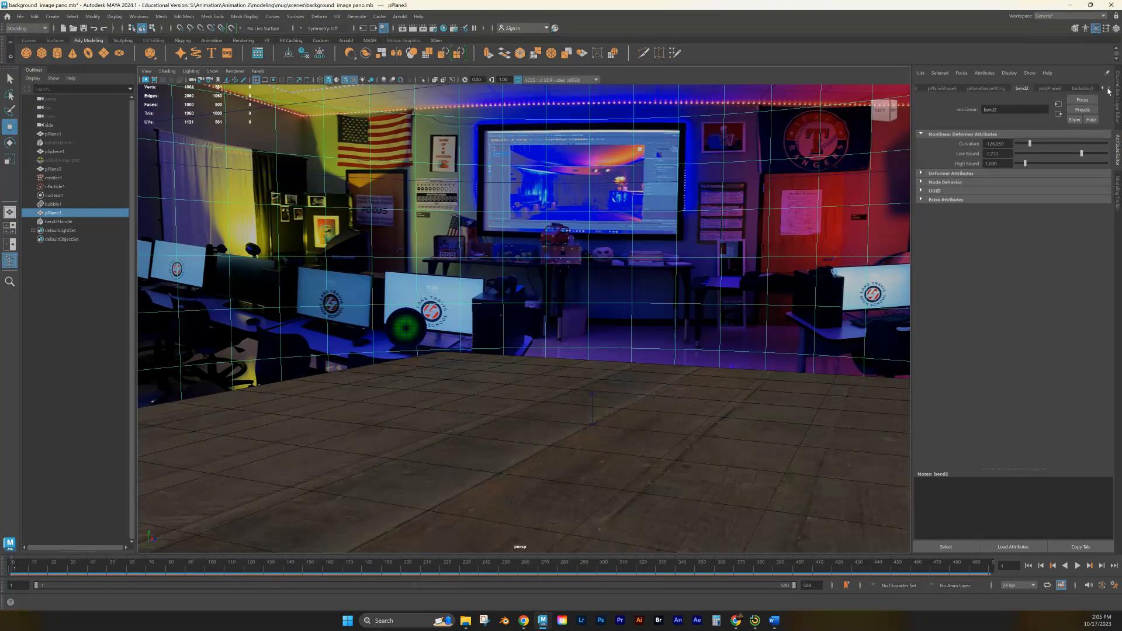
pyautogui.click(1077, 89)
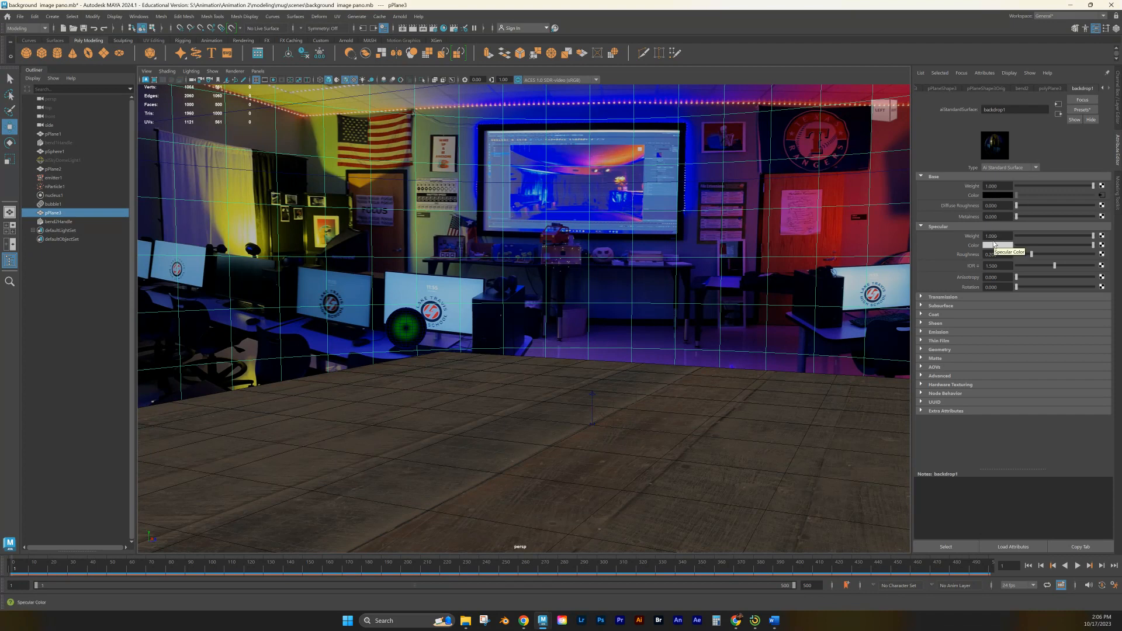
pyautogui.scroll(-5, 653, 369)
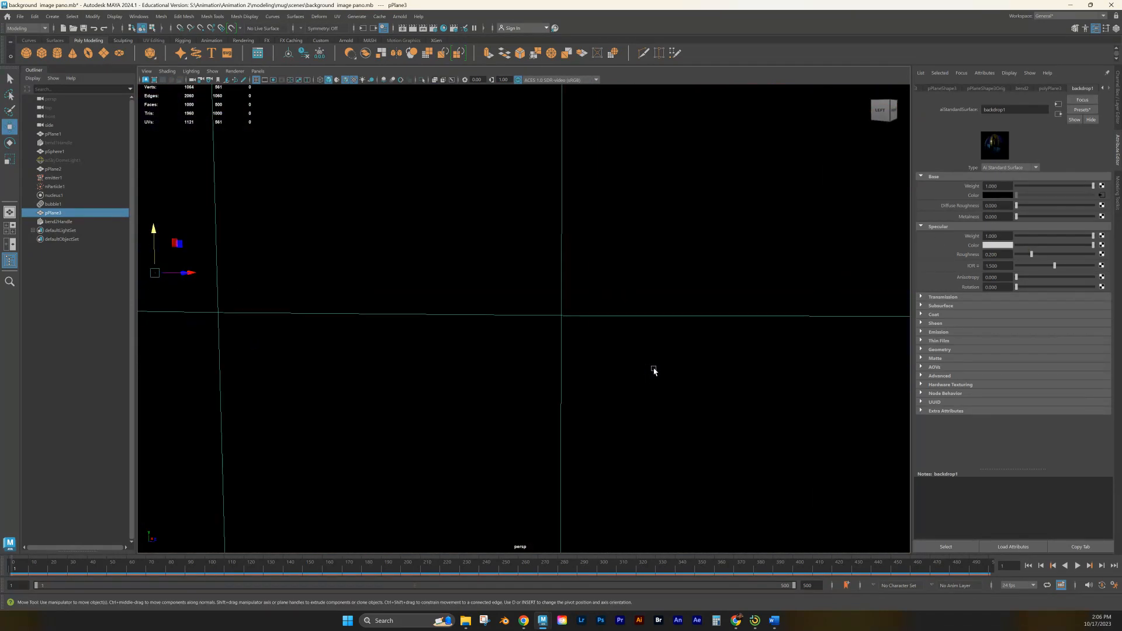
# - Test-render the table and panorama in Arnold RenderView and close the render window
pyautogui.scroll(-5, 655, 348)
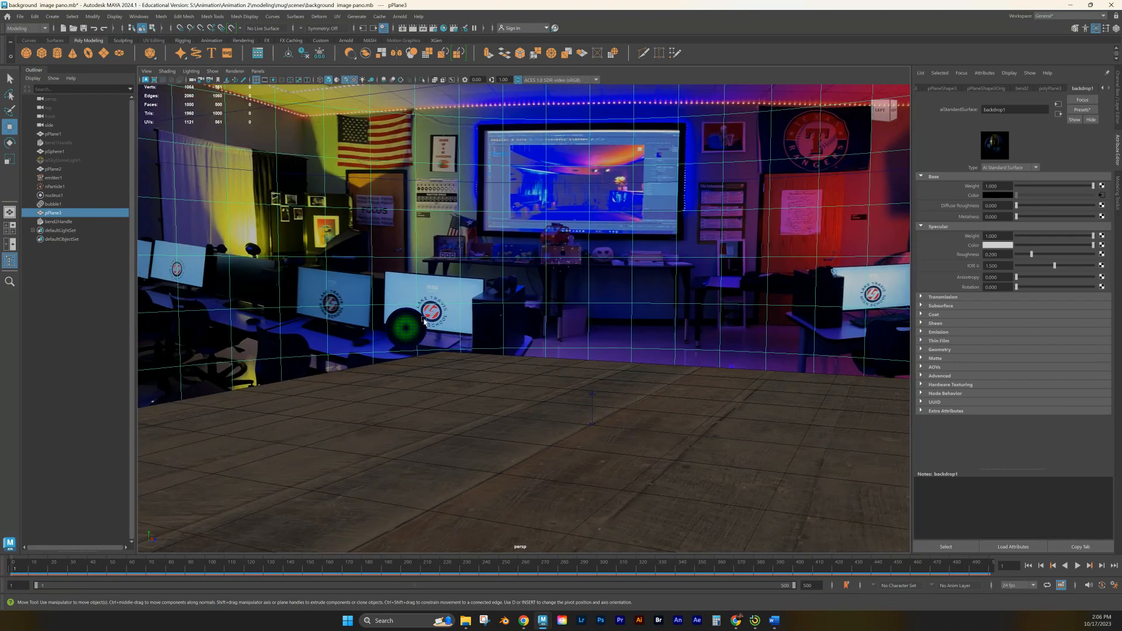
pyautogui.click(423, 28)
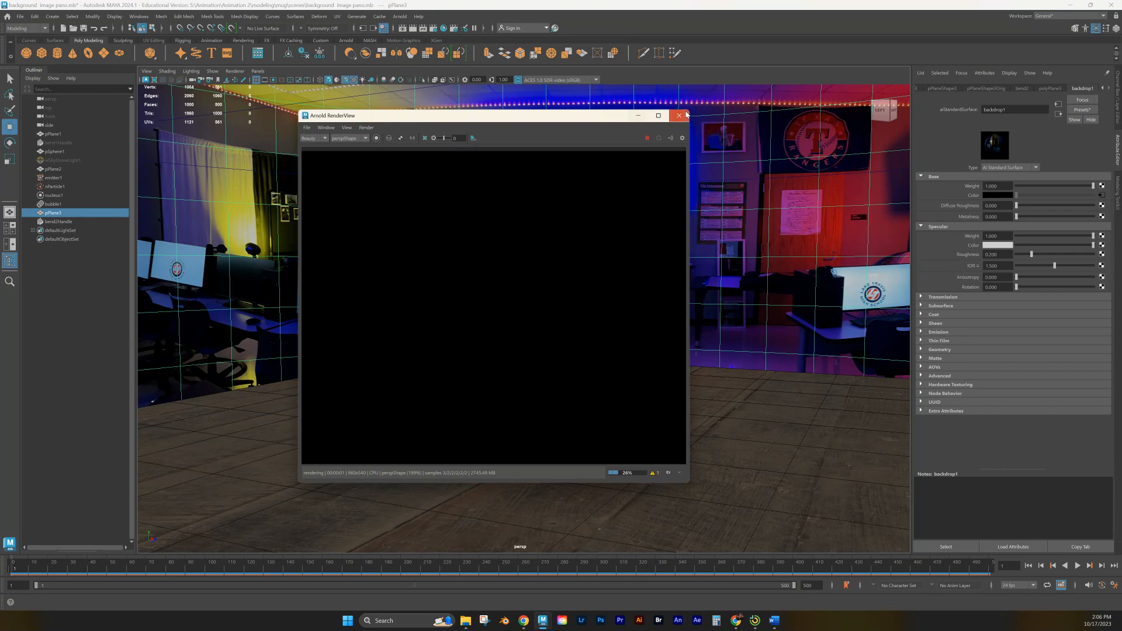
pyautogui.click(679, 115)
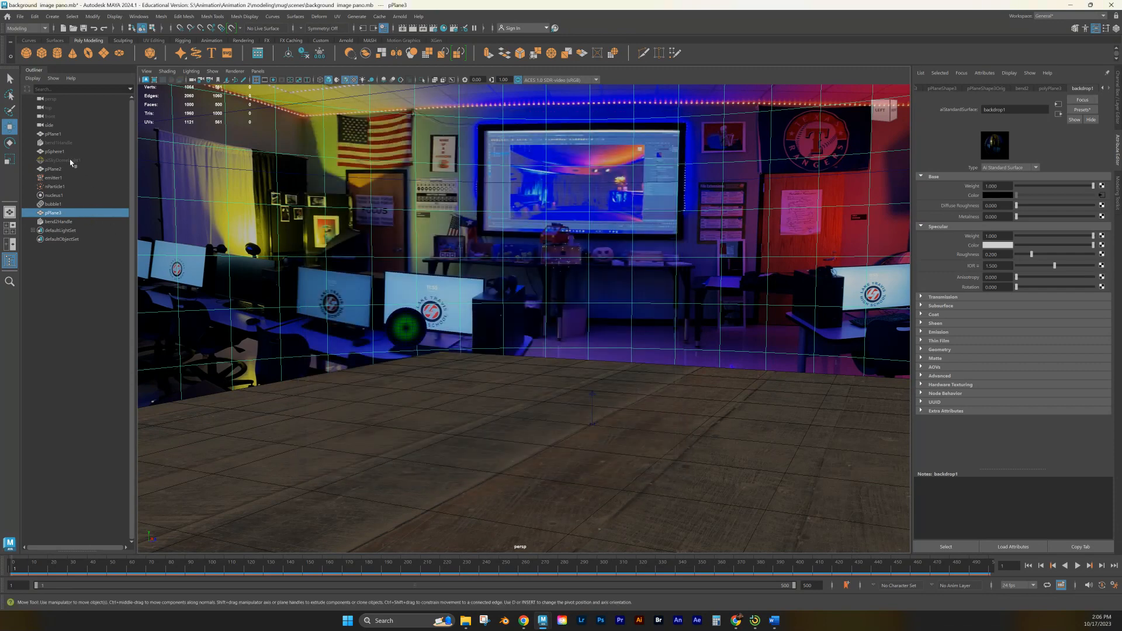
pyautogui.click(394, 16)
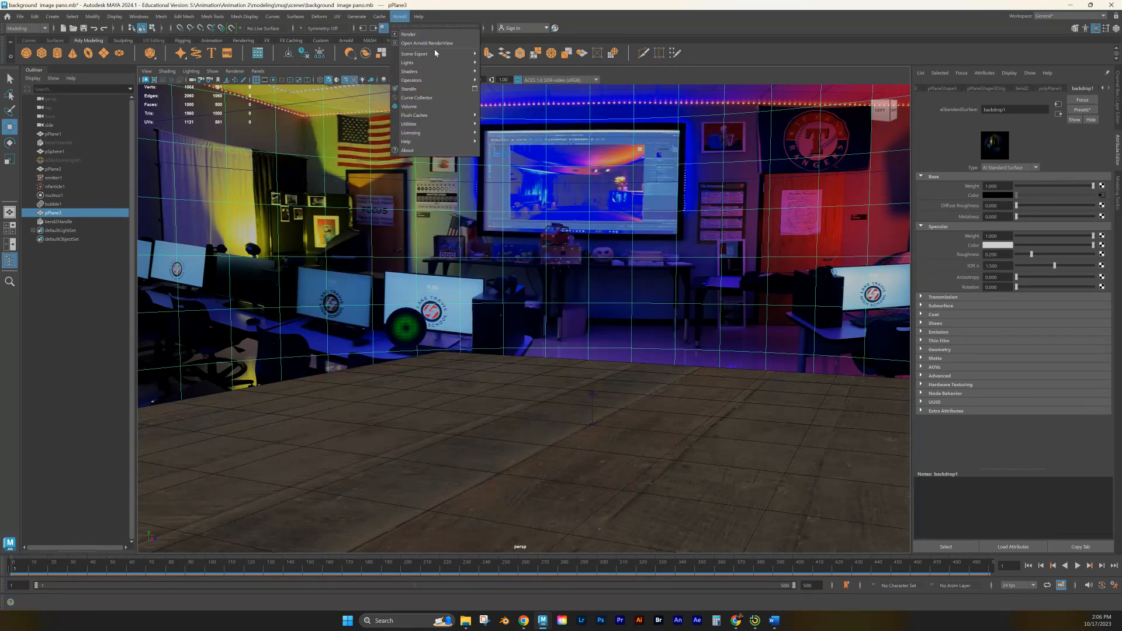
pyautogui.moveTo(439, 63)
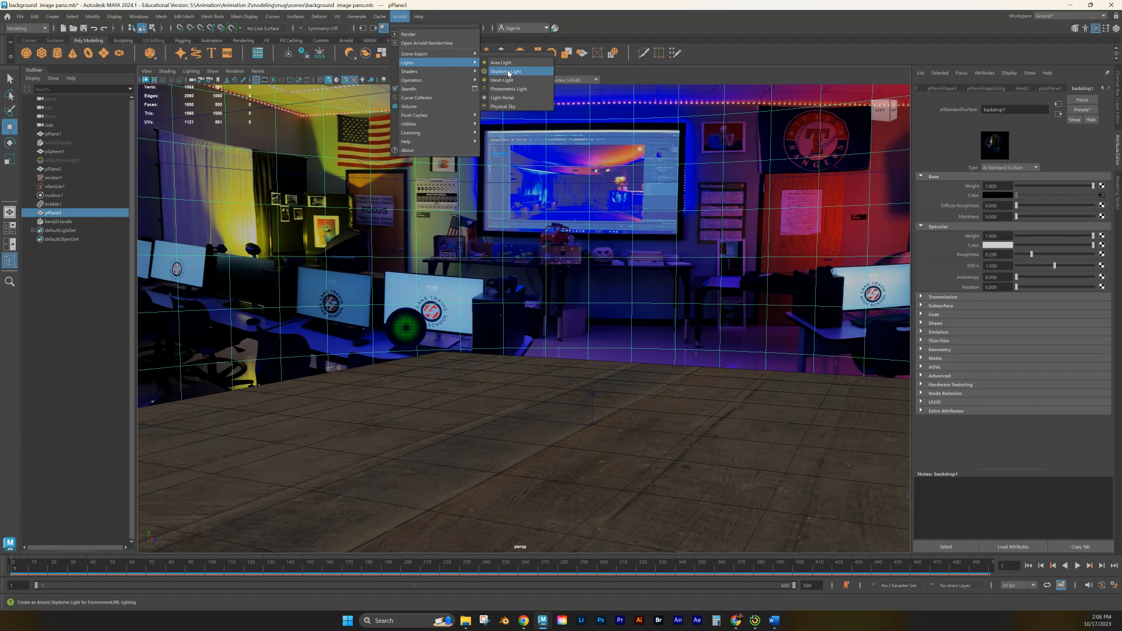
pyautogui.click(508, 3)
# - Select and unhide the existing Arnold skydome light, and render the scene with Arnold RenderView placed beside the scene view
pyautogui.click(63, 160)
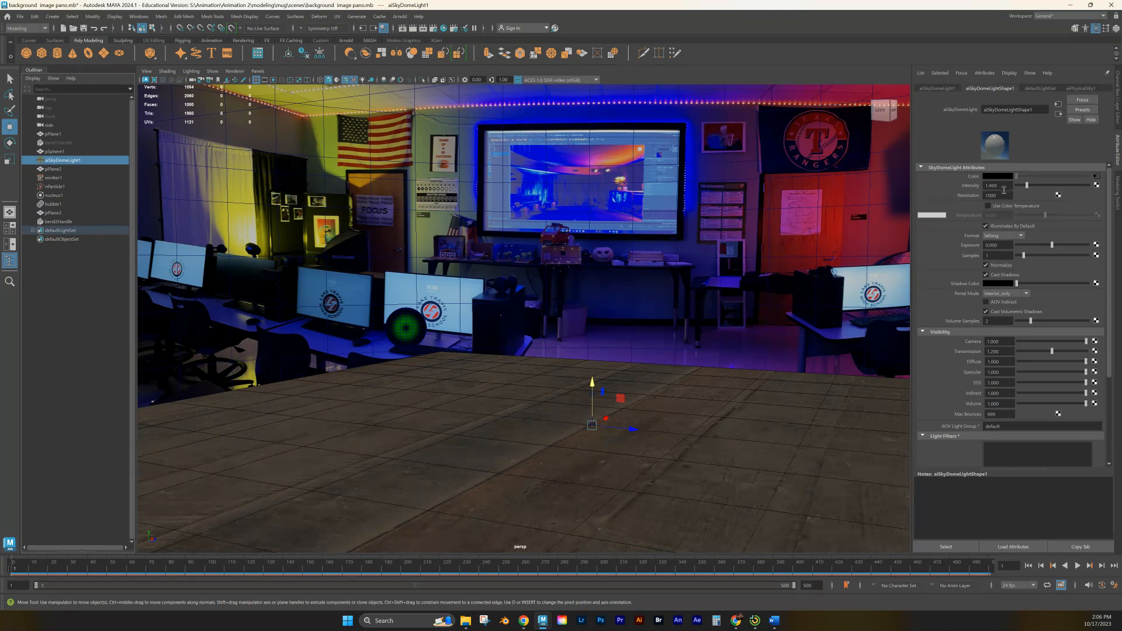
pyautogui.keyDown('alt'); pyautogui.moveTo(564, 372); pyautogui.dragTo(567, 378); pyautogui.keyUp('alt')
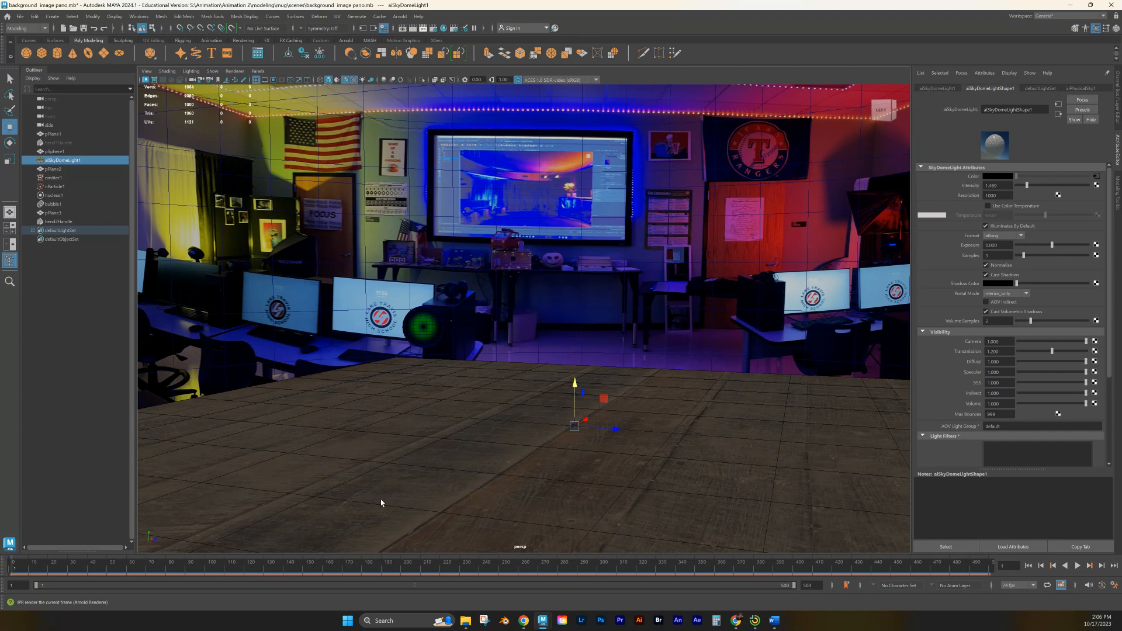
pyautogui.click(425, 35)
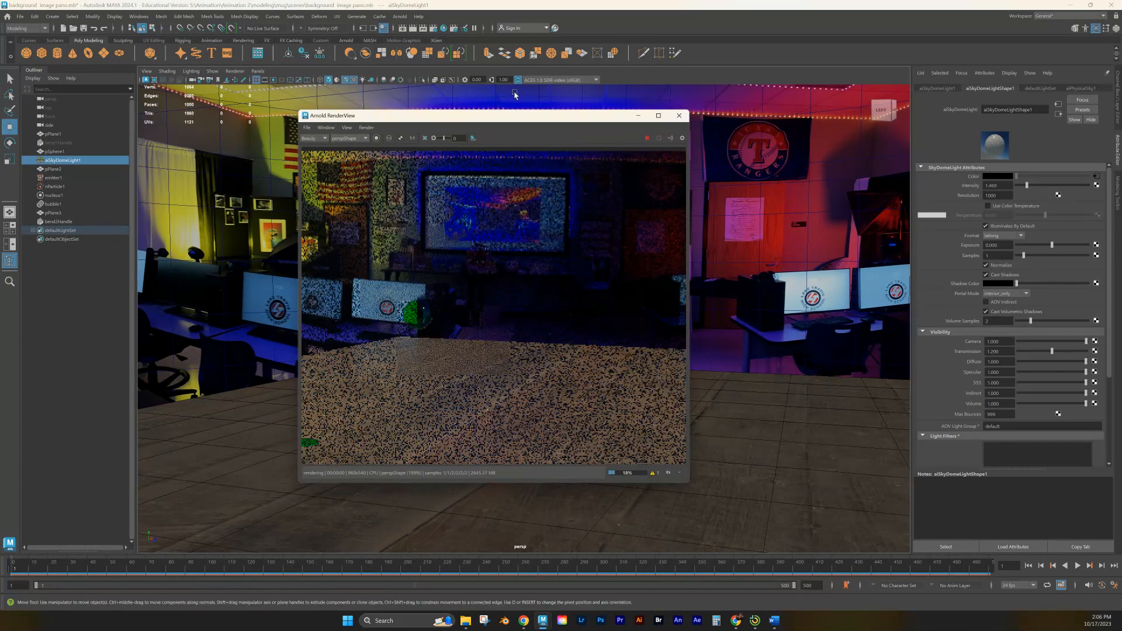
pyautogui.moveTo(545, 119); pyautogui.dragTo(254, 112)
pyautogui.keyDown('alt'); pyautogui.moveTo(627, 347); pyautogui.dragTo(603, 367); pyautogui.keyUp('alt')
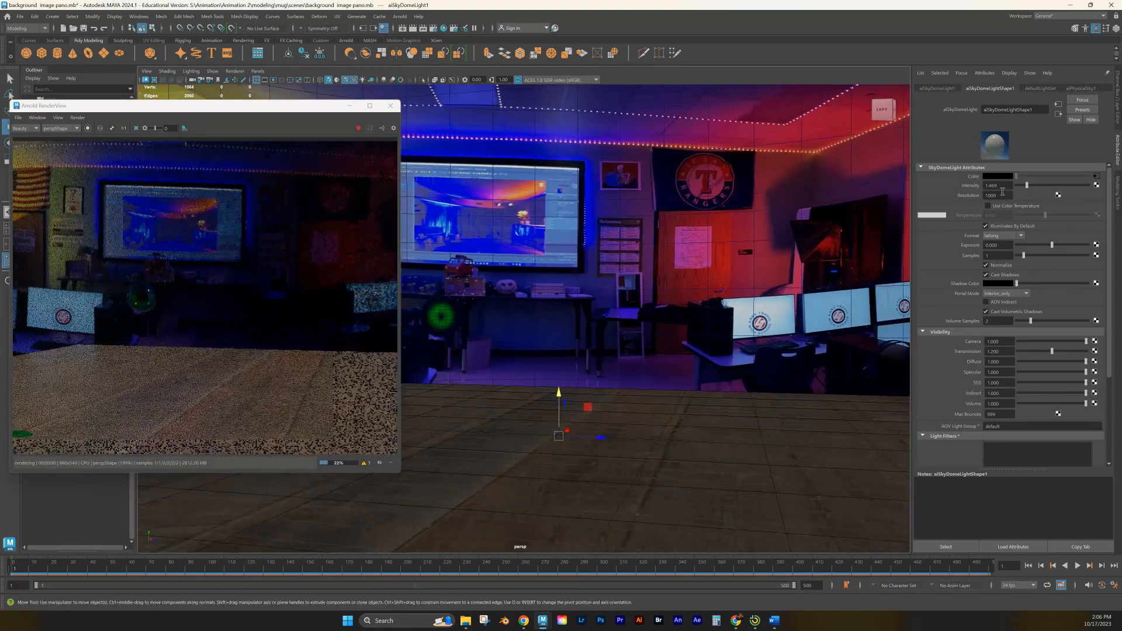
# - Adjust the skydome light to an intensity of about 2.245 and an exposure of about 0.1
pyautogui.moveTo(1032, 188); pyautogui.dragTo(1042, 187)
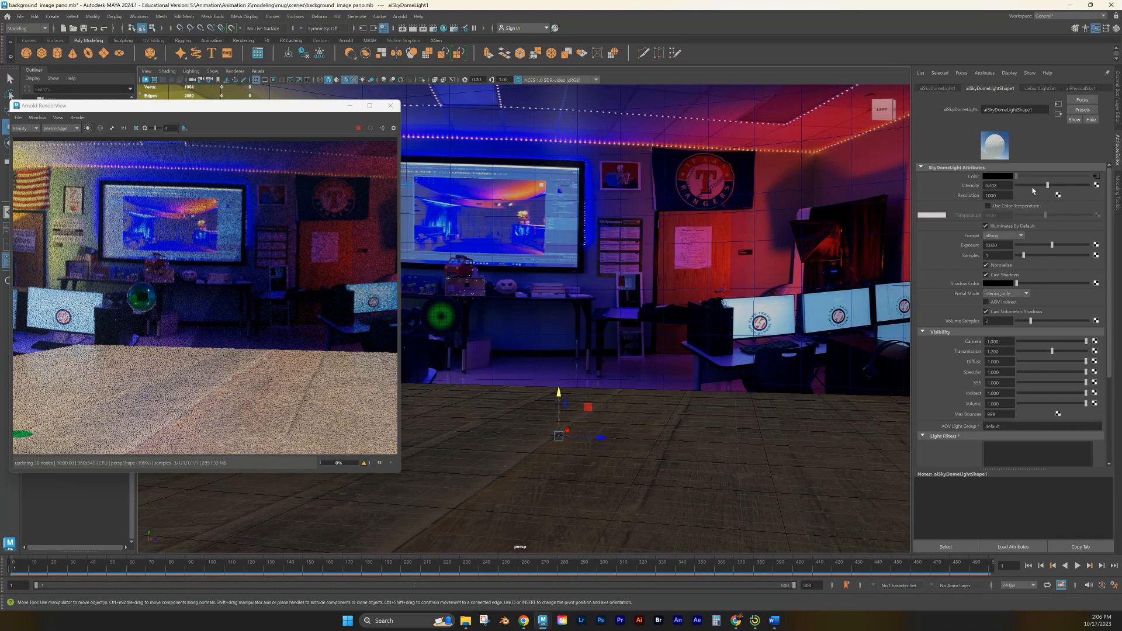
pyautogui.moveTo(1048, 188); pyautogui.dragTo(1032, 187)
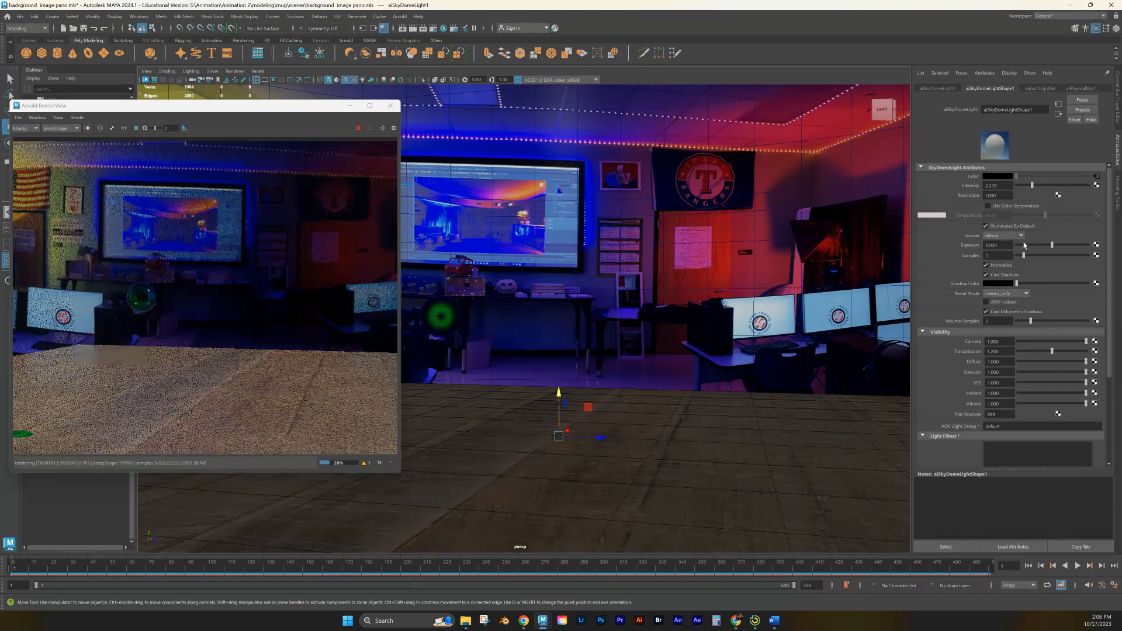
pyautogui.moveTo(1063, 245); pyautogui.dragTo(1076, 245)
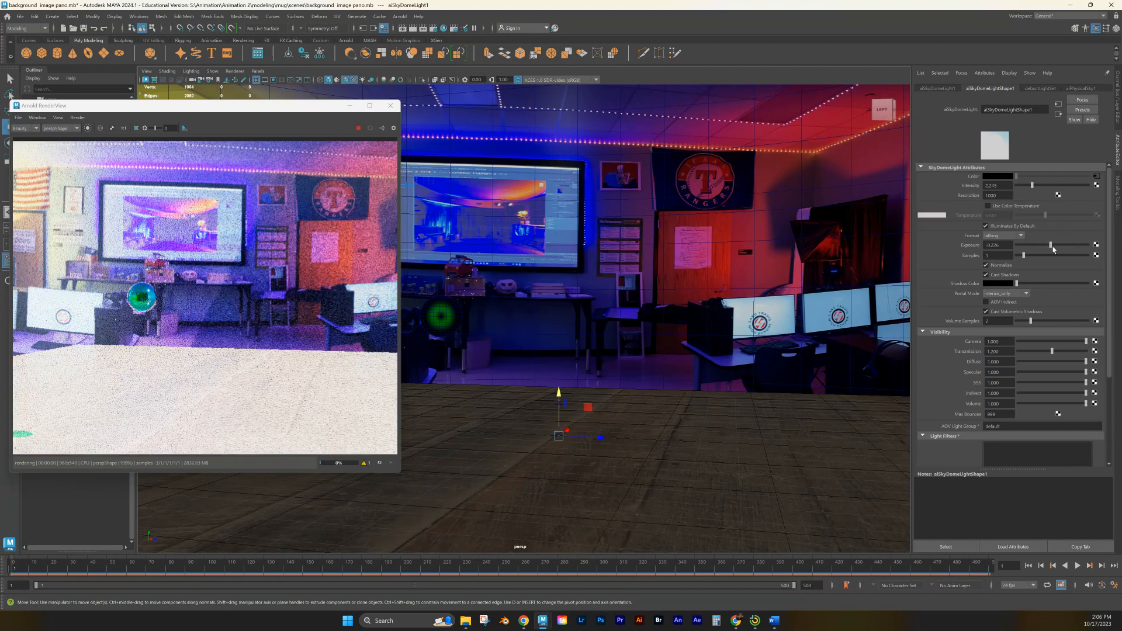
pyautogui.click(1052, 246)
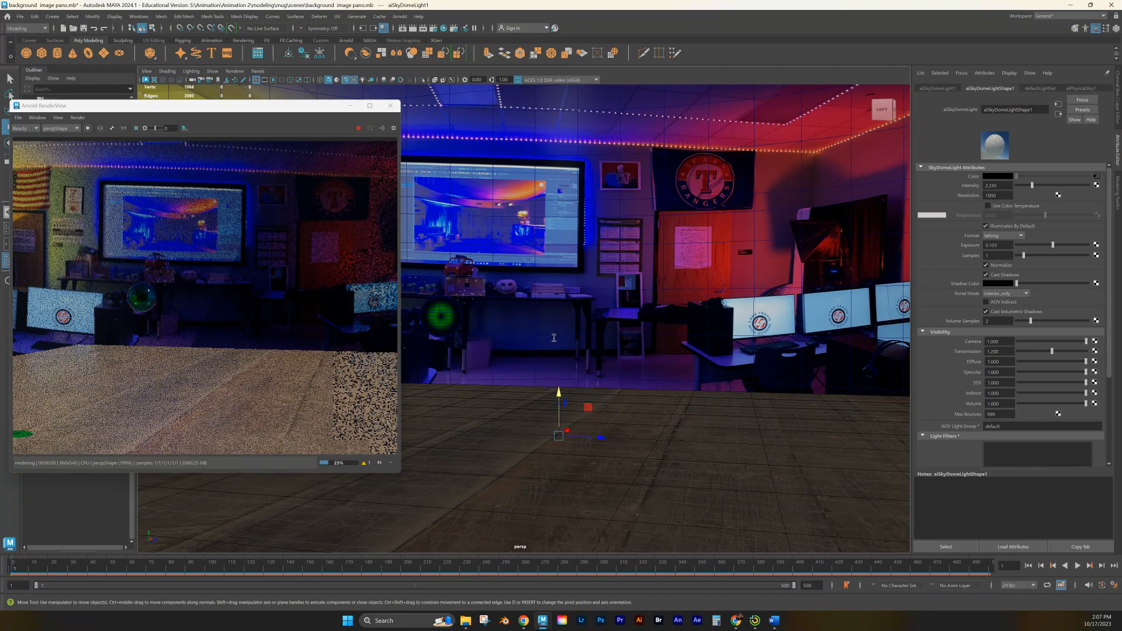
# - Examine the live Arnold render of the panorama's projector-screen wall above the table in several framings
pyautogui.keyDown('alt'); pyautogui.moveTo(564, 333); pyautogui.dragTo(588, 351); pyautogui.keyUp('alt')
pyautogui.scroll(3, 557, 336)
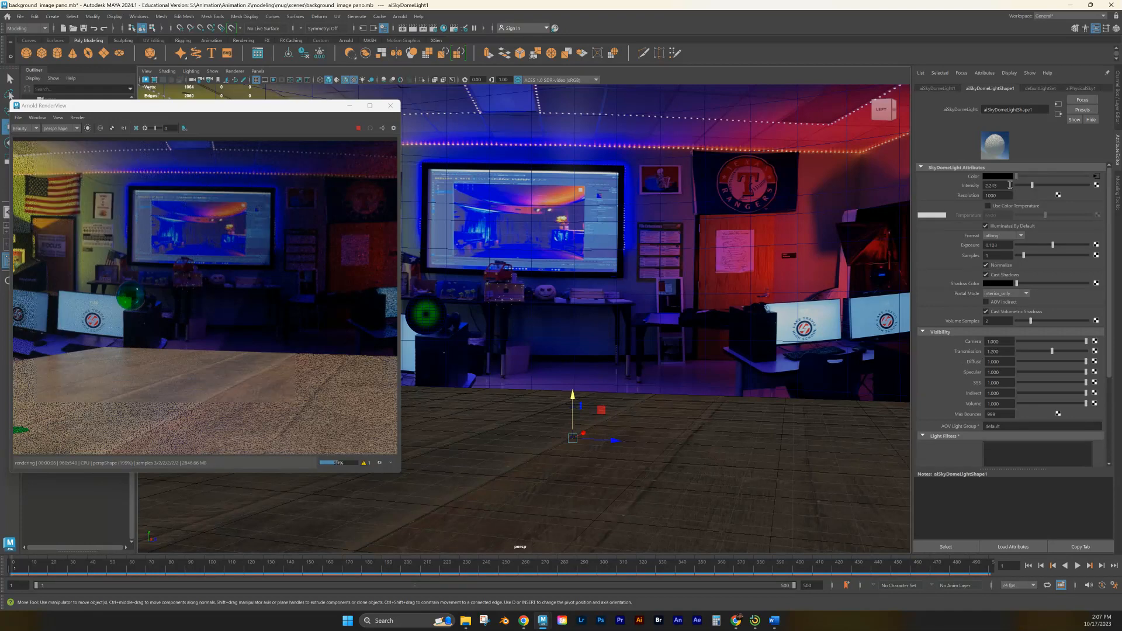
pyautogui.keyDown('alt'); pyautogui.moveTo(612, 375); pyautogui.dragTo(608, 374); pyautogui.keyUp('alt')
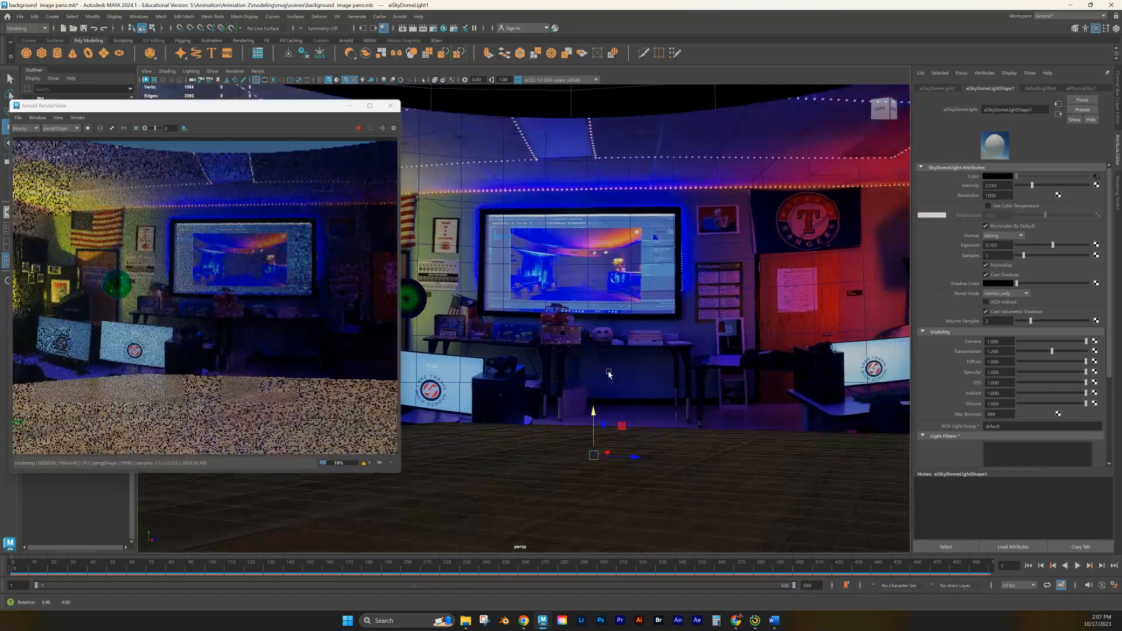
pyautogui.scroll(3, 607, 457)
pyautogui.keyDown('alt'); pyautogui.moveTo(606, 457); pyautogui.dragTo(636, 429, button='middle'); pyautogui.keyUp('alt')
# - Select the panorama plane and review its transform values and polyPlane3 construction settings
pyautogui.click(744, 325)
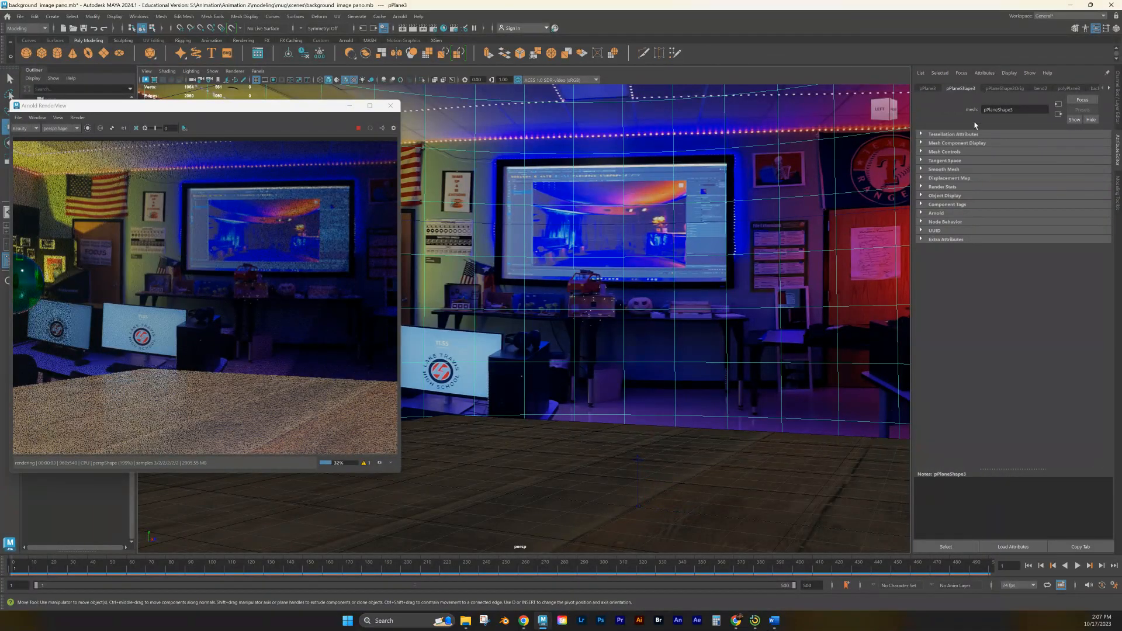
pyautogui.click(927, 89)
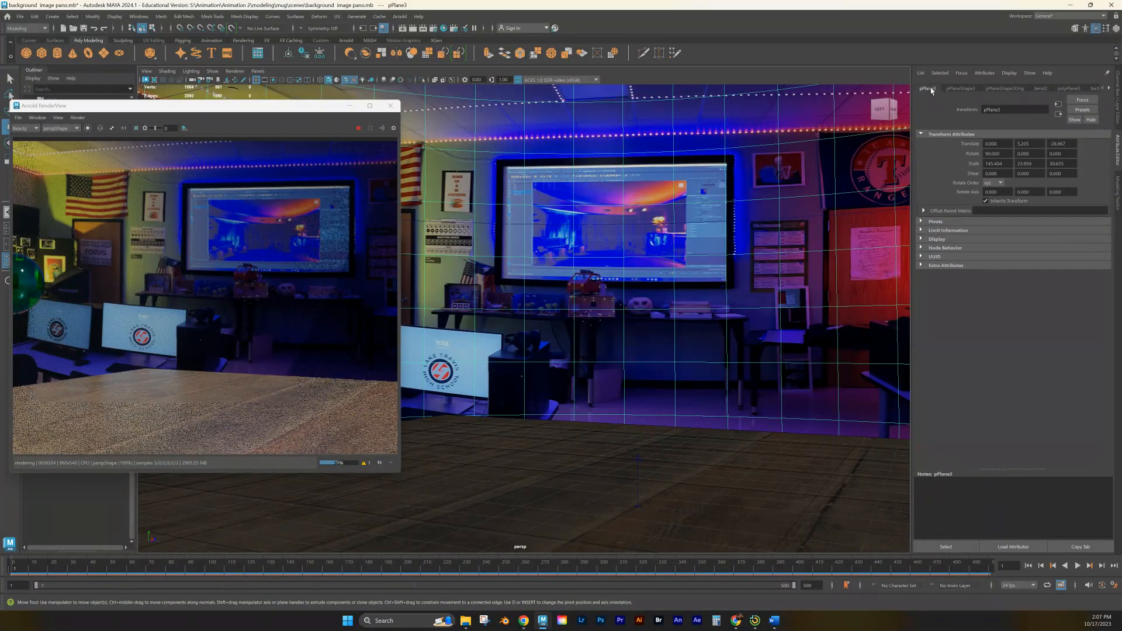
pyautogui.click(1067, 89)
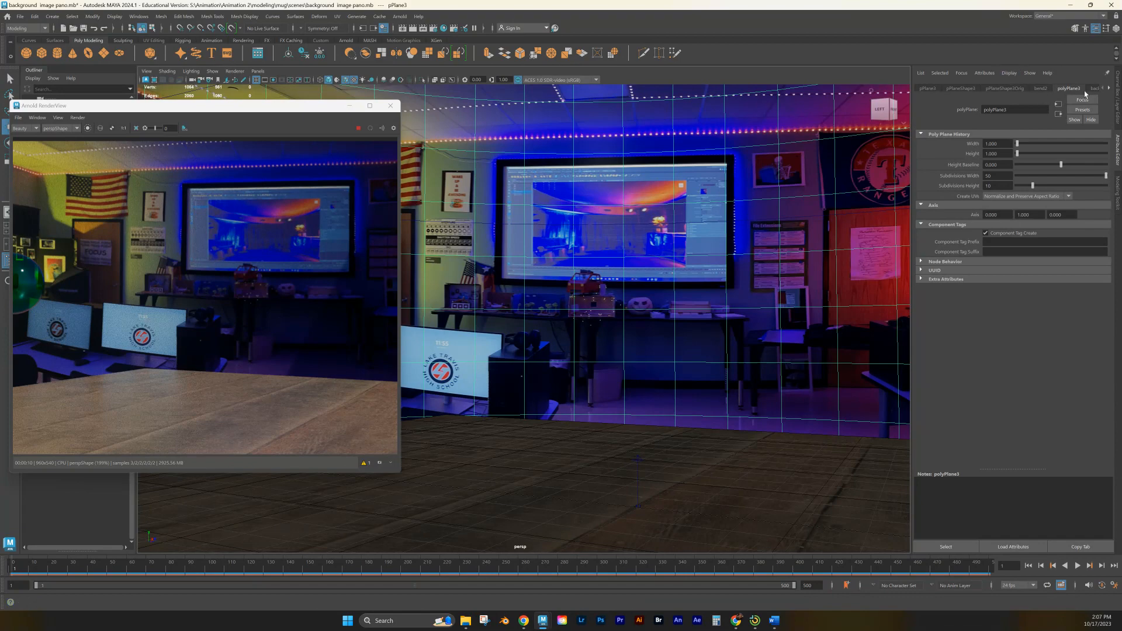
# - Check how the live render shows the table and curved backdrop from low and raised viewpoints
pyautogui.scroll(-1, 520, 354)
pyautogui.scroll(-1, 528, 343)
pyautogui.scroll(1, 530, 343)
pyautogui.moveTo(608, 328)
pyautogui.keyDown('alt'); pyautogui.mouseDown()
pyautogui.moveTo(623, 324)
pyautogui.moveTo(566, 333)
pyautogui.moveTo(604, 338)
pyautogui.moveTo(573, 326)
pyautogui.moveTo(618, 326)
pyautogui.moveTo(611, 335)
pyautogui.mouseUp(); pyautogui.keyUp('alt')
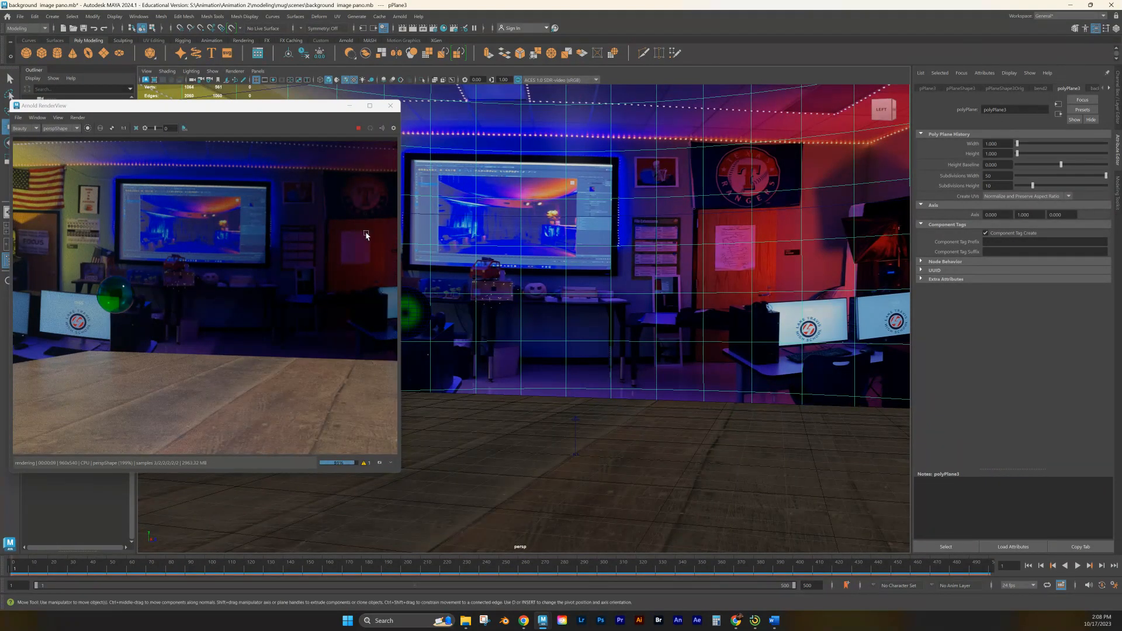
pyautogui.scroll(-2, 539, 358)
pyautogui.keyDown('alt'); pyautogui.moveTo(556, 338); pyautogui.dragTo(540, 320); pyautogui.keyUp('alt')
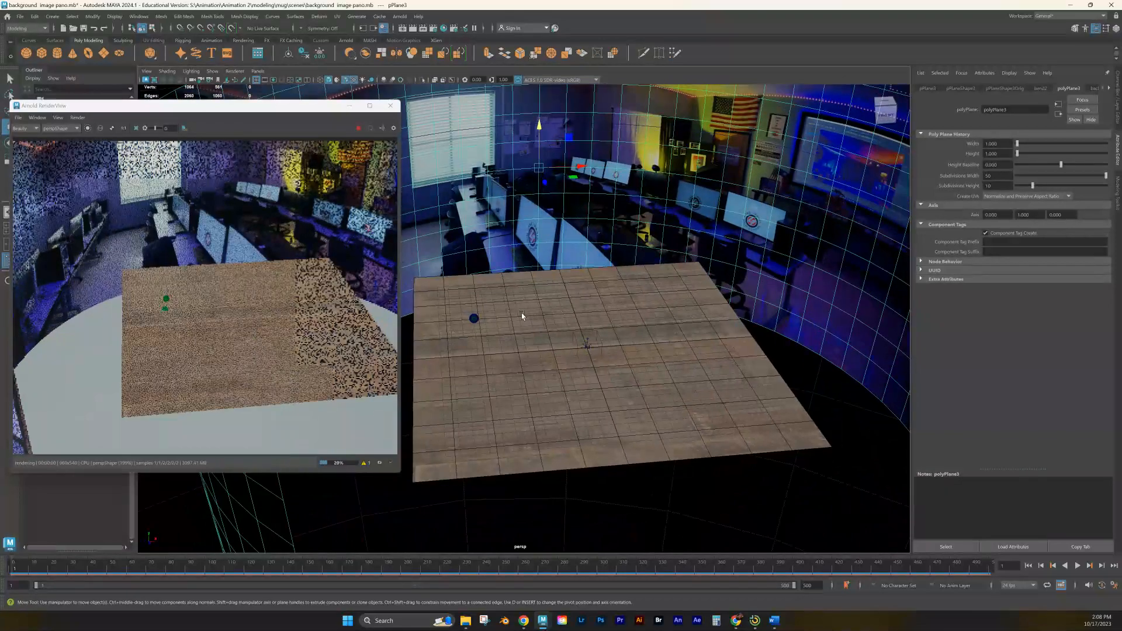